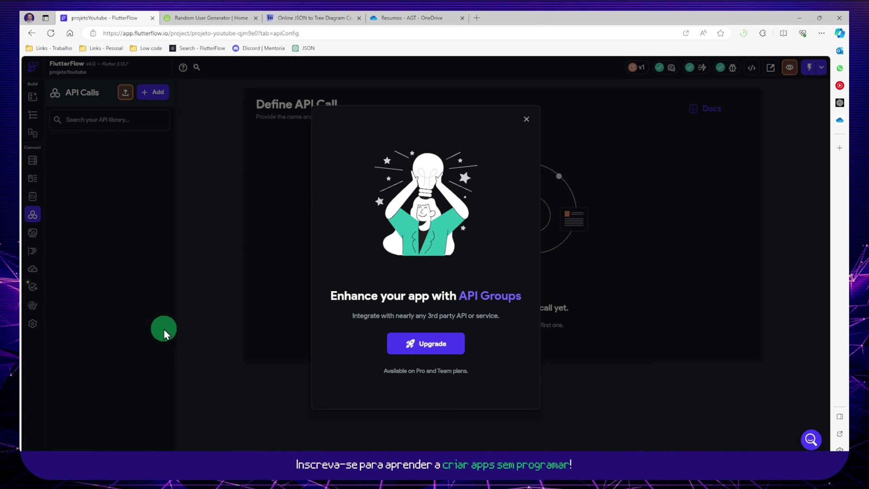
{"action": "left_click", "coordinate": [526, 119]}
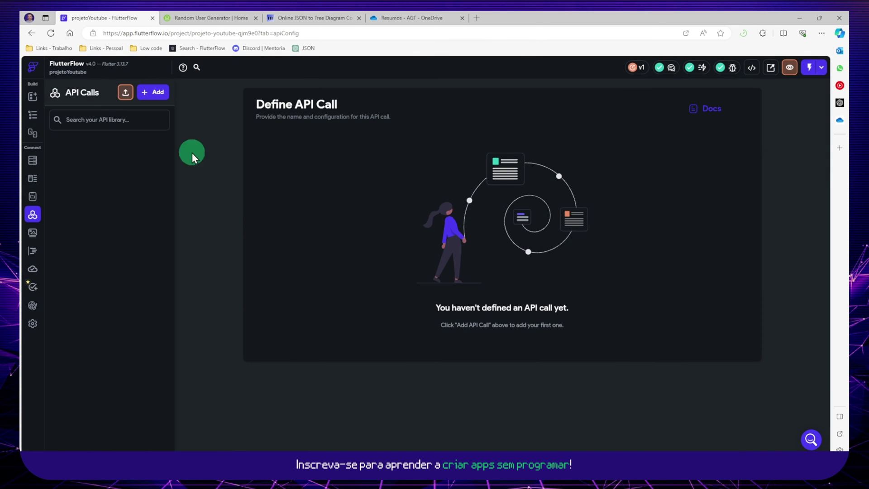
{"action": "left_click", "coordinate": [160, 95]}
{"action": "left_click", "coordinate": [141, 116]}
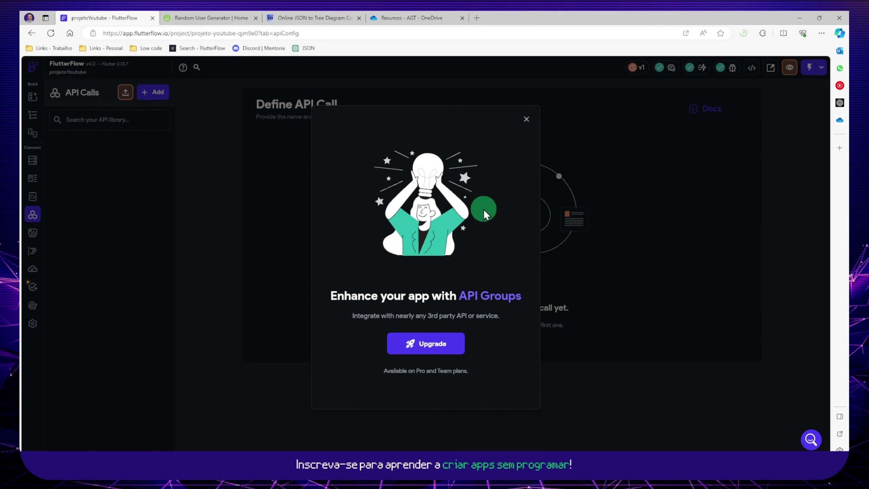
{"action": "key", "text": "alt+Tab"}
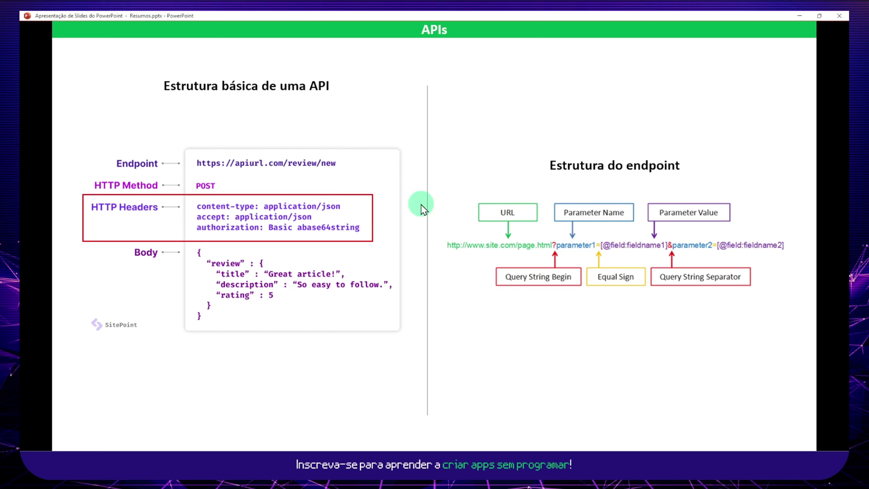
{"action": "left_click", "coordinate": [799, 16]}
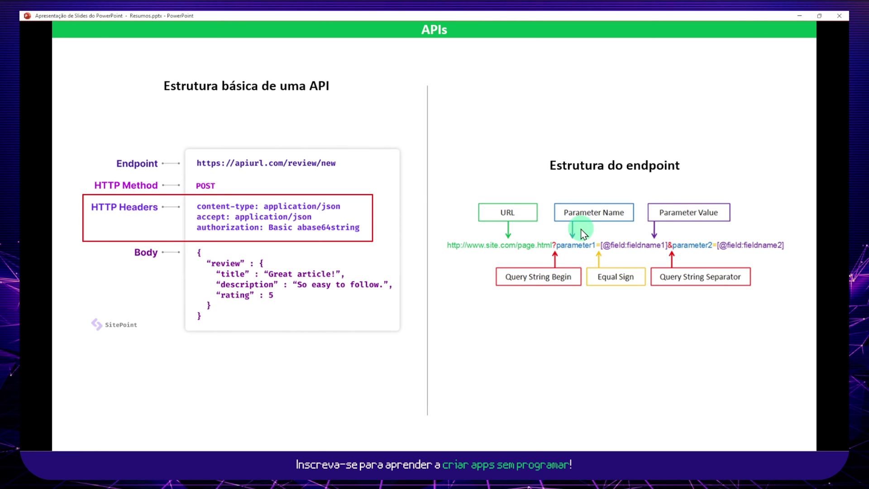
{"action": "left_click", "coordinate": [799, 16]}
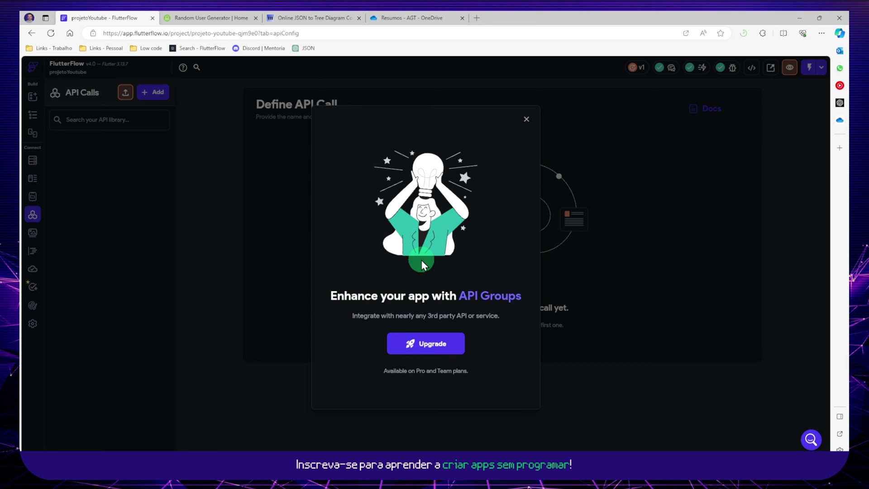
{"action": "left_click", "coordinate": [525, 120]}
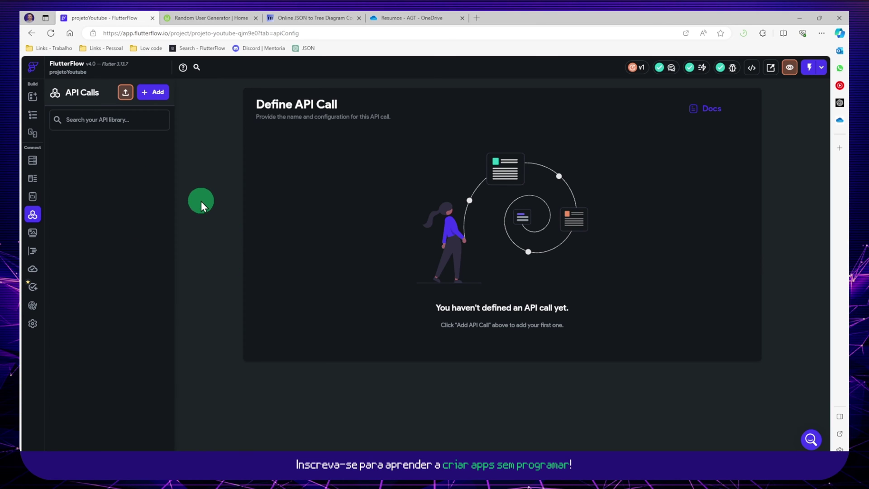
Create a new API call and name it "Gerar usuario".
{"action": "left_click", "coordinate": [158, 94]}
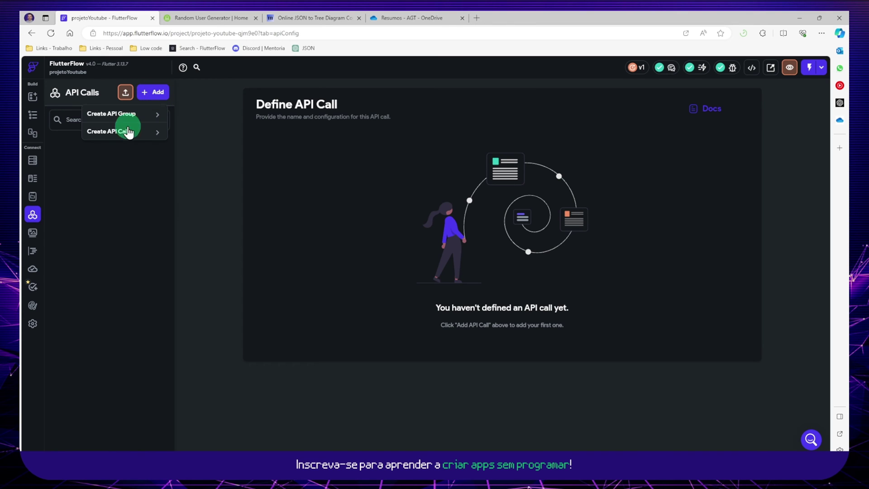
{"action": "left_click", "coordinate": [130, 133]}
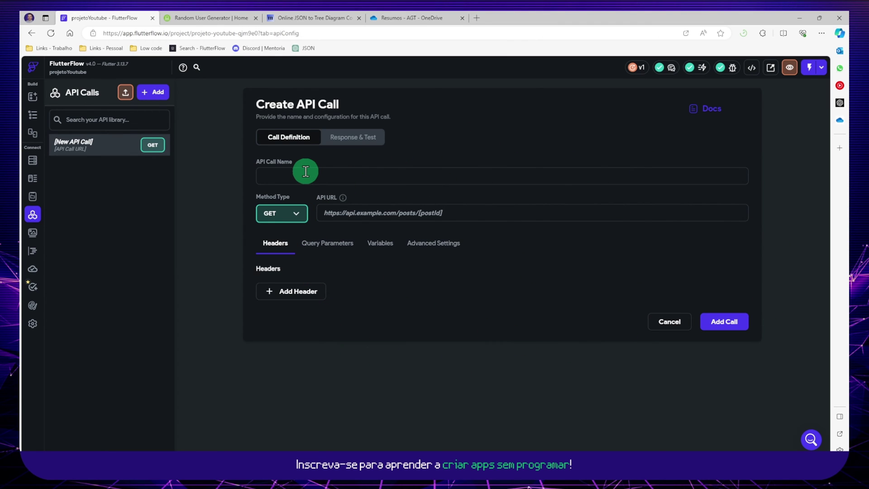
{"action": "type", "text": "Gerar usuario"}
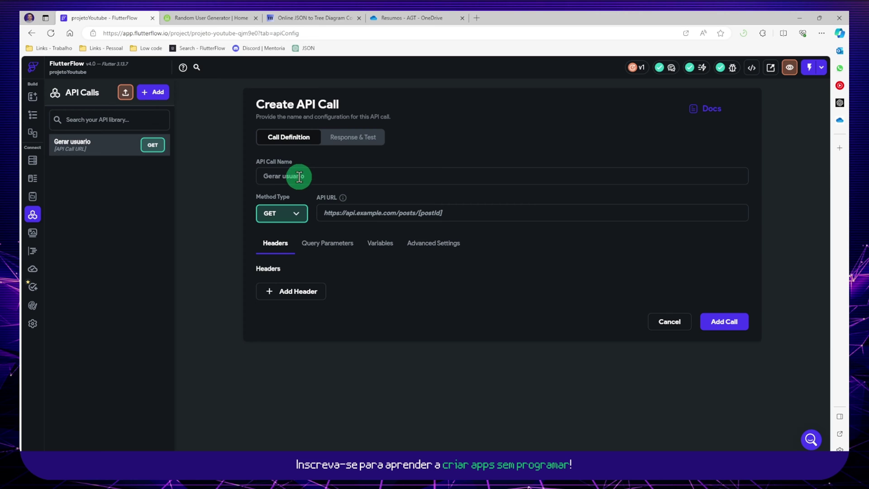
Switch to the Random User Generator home page, reload it for new sample users, and examine the profile details it generates.
{"action": "left_click", "coordinate": [221, 18]}
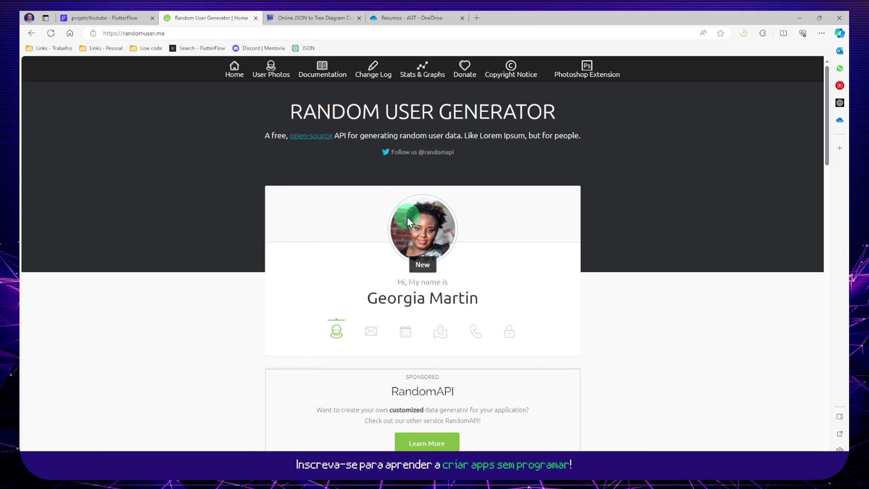
{"action": "left_click", "coordinate": [51, 34]}
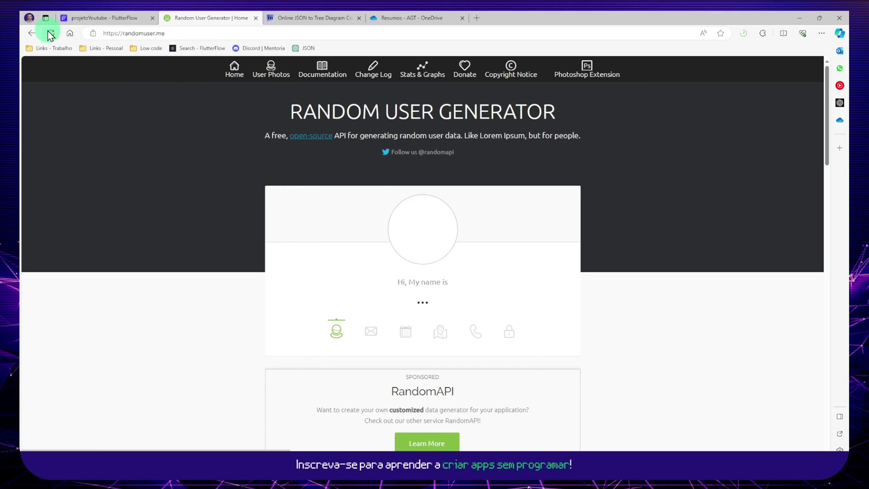
{"action": "left_click", "coordinate": [50, 34]}
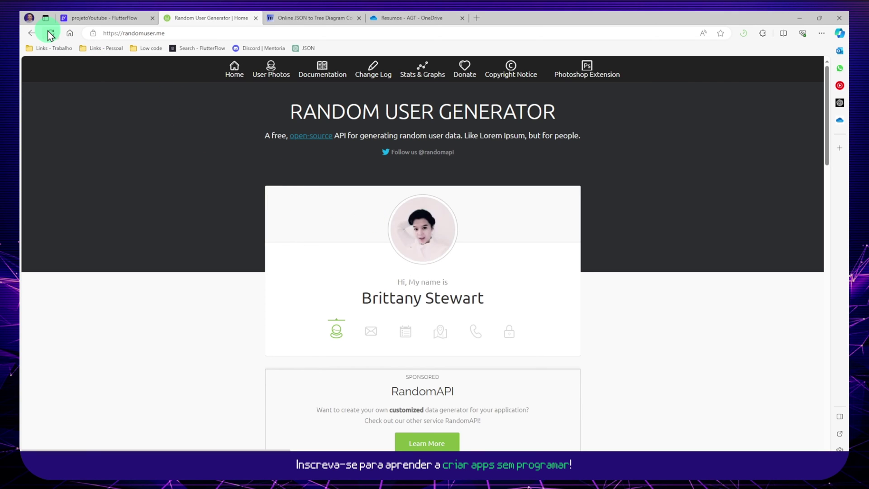
{"action": "left_click", "coordinate": [51, 34]}
{"action": "left_click", "coordinate": [50, 34]}
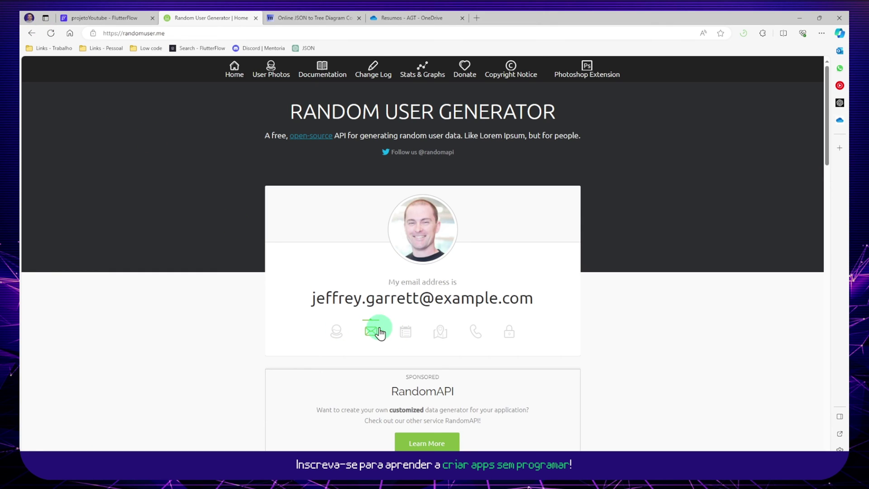
{"action": "mouse_move", "coordinate": [457, 334]}
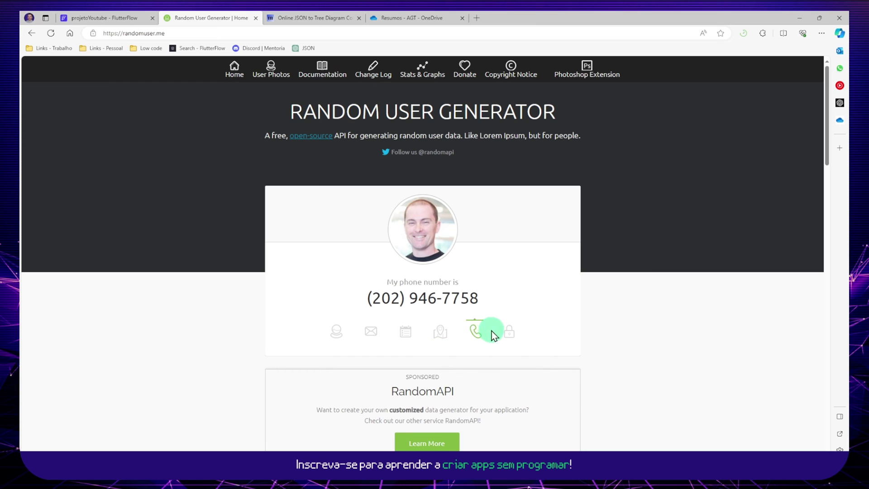
{"action": "mouse_move", "coordinate": [509, 333]}
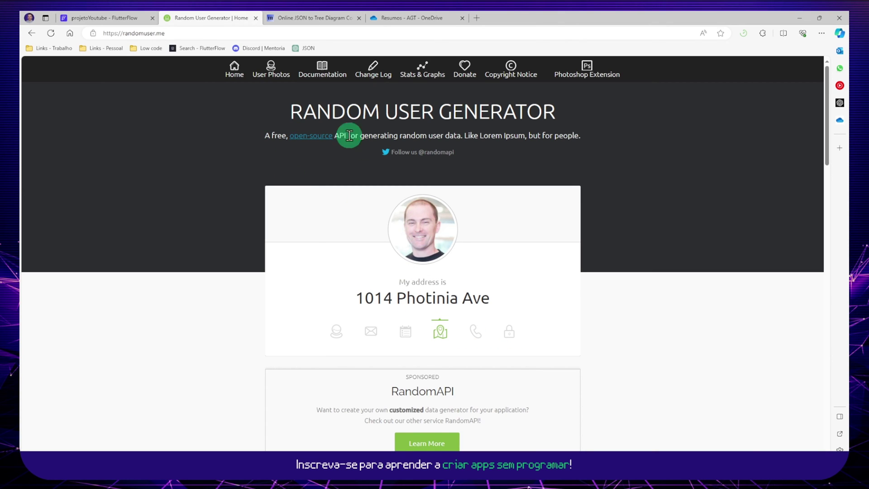
Return to FlutterFlow and select GET as the method type of the Gerar usuario call.
{"action": "left_click", "coordinate": [116, 18]}
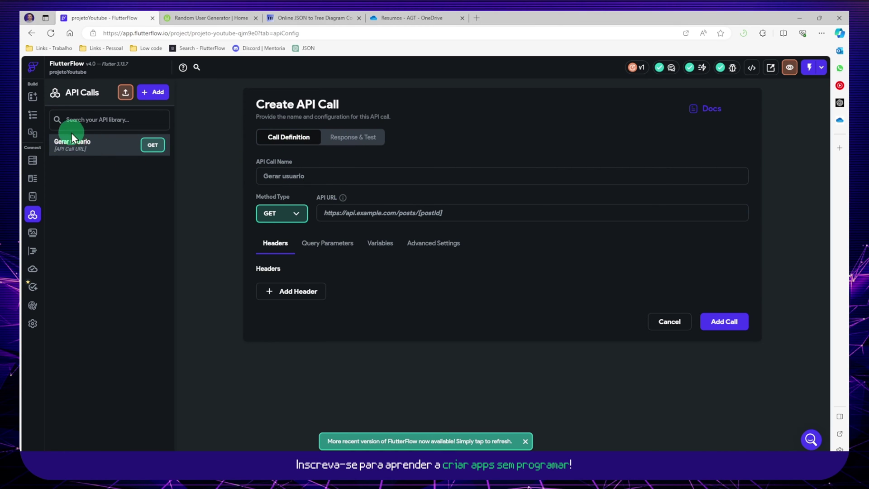
{"action": "left_click", "coordinate": [293, 216]}
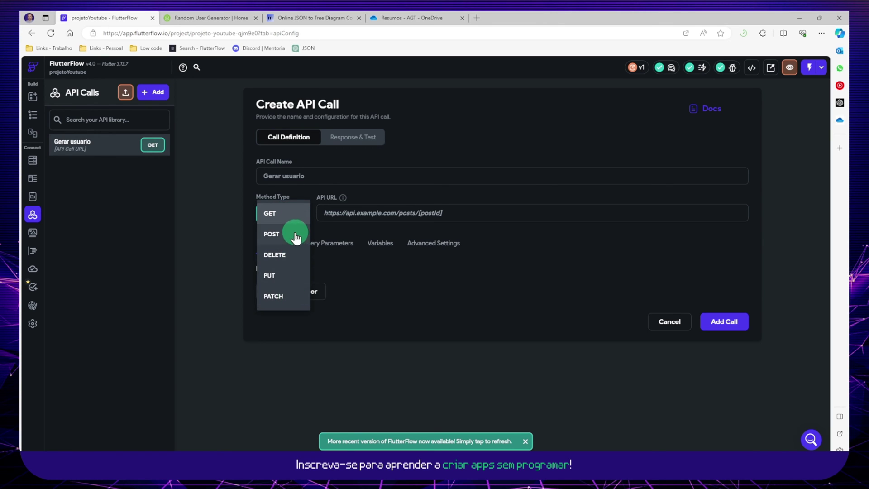
{"action": "left_click", "coordinate": [272, 214]}
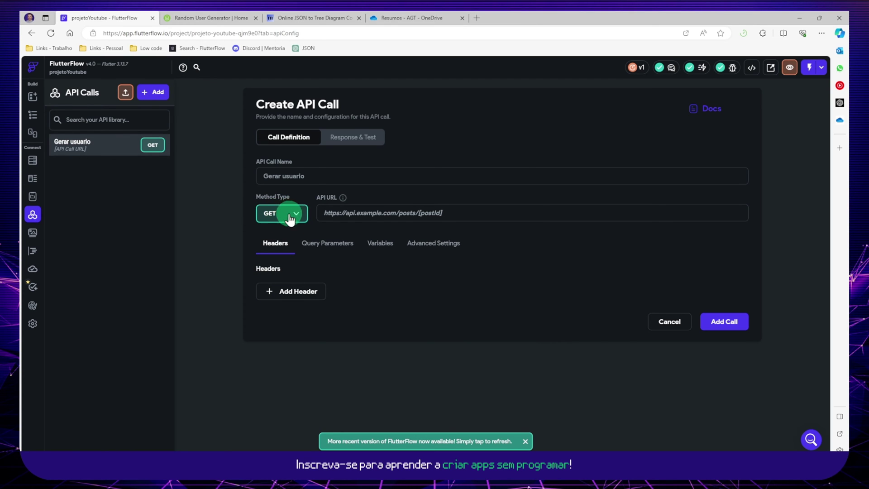
Switch to the Random User Generator site and open its documentation at the "How to use" section.
{"action": "left_click", "coordinate": [235, 21]}
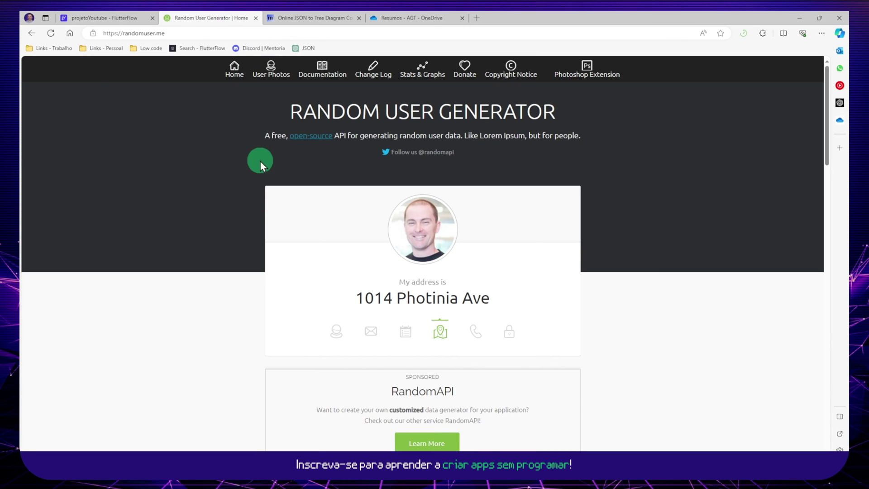
{"action": "left_click", "coordinate": [325, 73]}
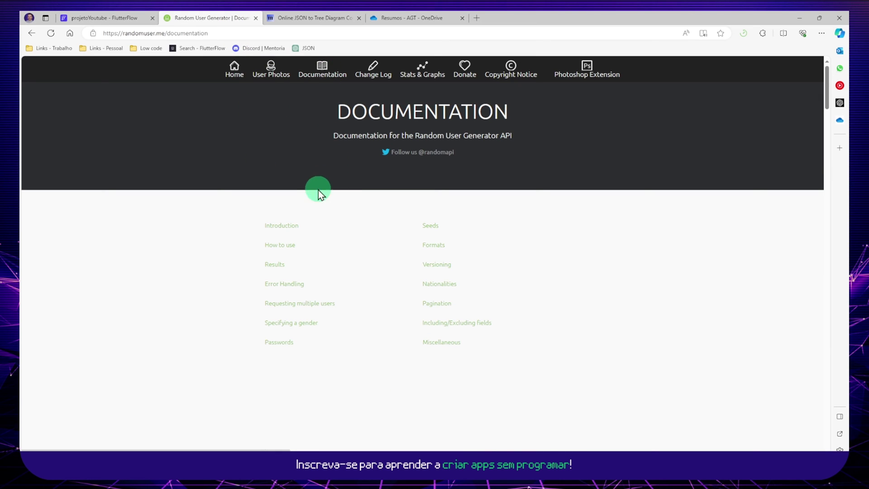
{"action": "scroll", "coordinate": [224, 231], "scroll_direction": "down", "scroll_amount": 5}
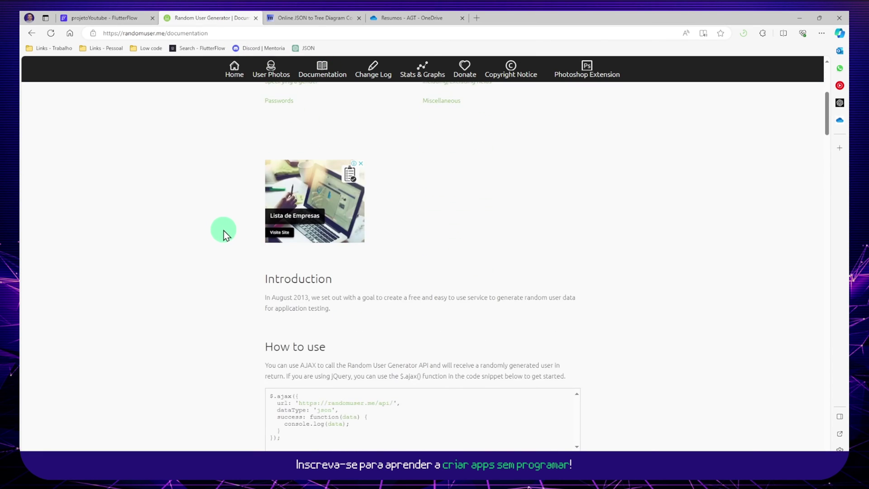
{"action": "scroll", "coordinate": [224, 229], "scroll_direction": "down", "scroll_amount": 6}
{"action": "scroll", "coordinate": [224, 230], "scroll_direction": "up", "scroll_amount": 2}
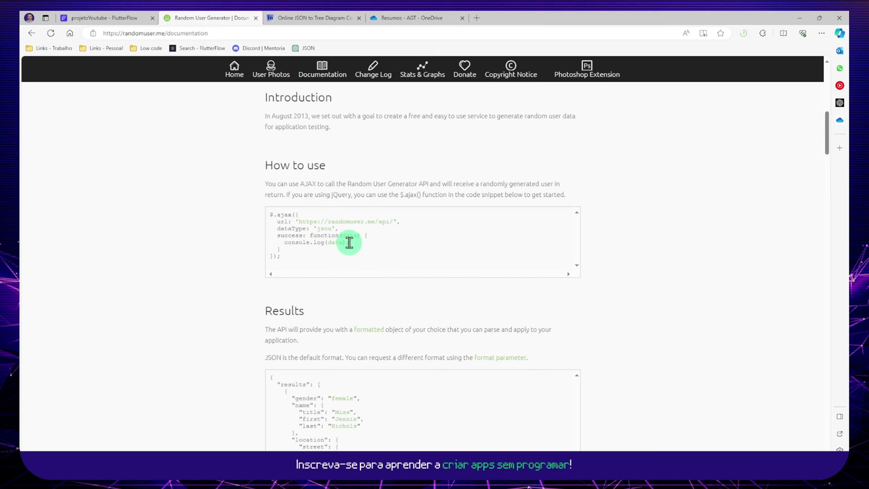
{"action": "left_click", "coordinate": [124, 19]}
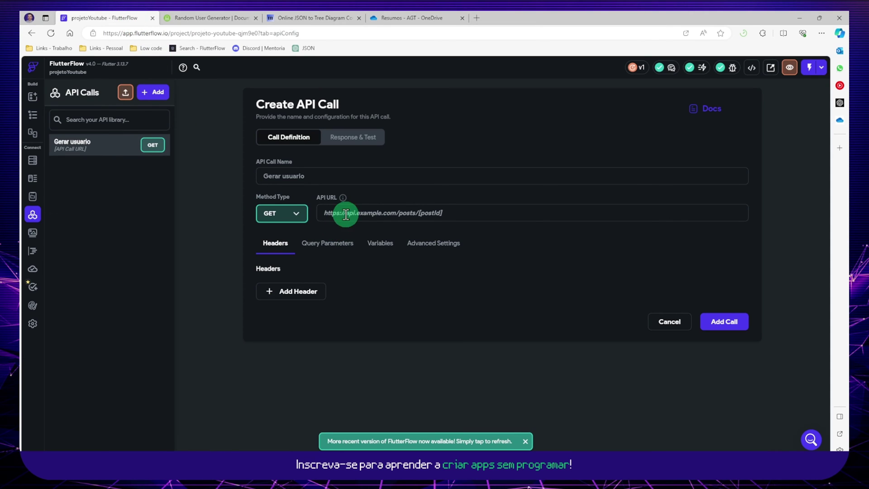
{"action": "left_click", "coordinate": [232, 19]}
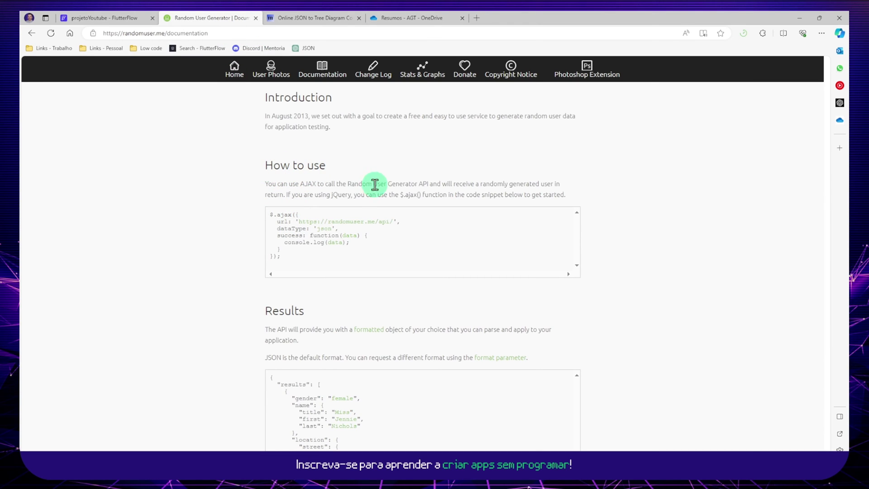
{"action": "left_click_drag", "start_coordinate": [299, 221], "coordinate": [392, 223]}
{"action": "key", "text": "ctrl+c"}
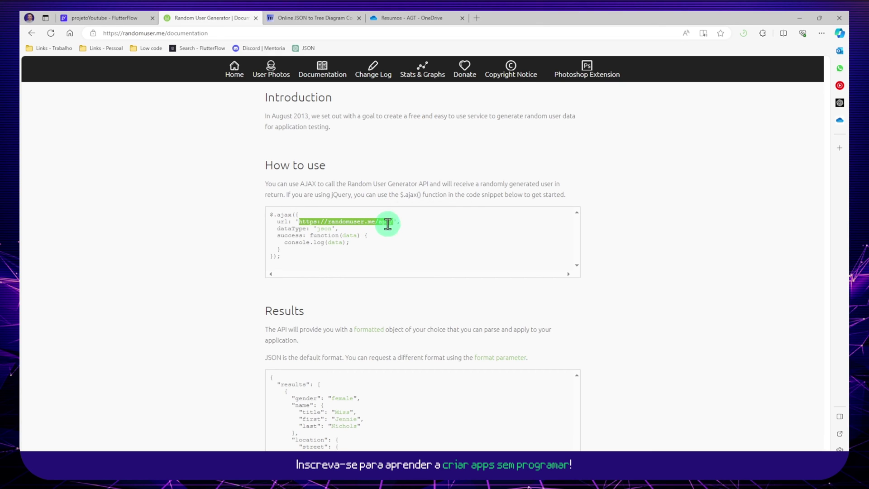
{"action": "left_click", "coordinate": [109, 17]}
{"action": "left_click", "coordinate": [344, 214]}
{"action": "key", "text": "ctrl+v"}
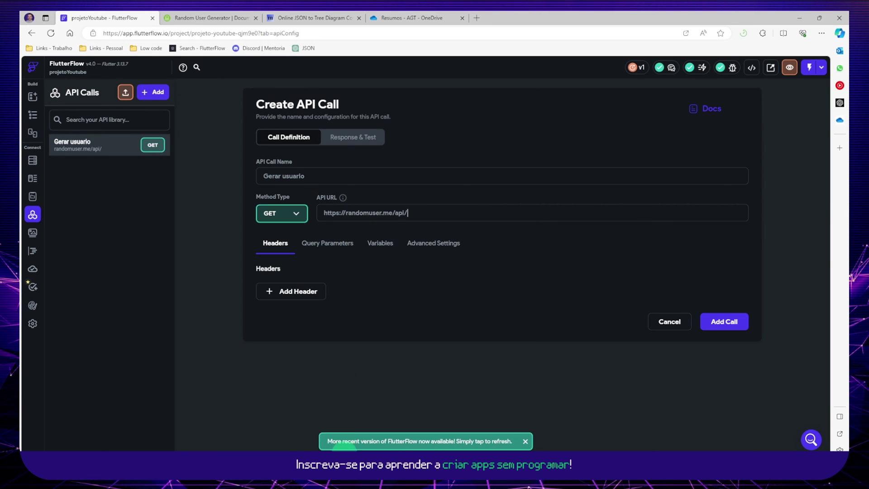
Run a test of the Gerar usuario API call and examine the JSON body of the test response.
{"action": "key", "text": "alt+Tab"}
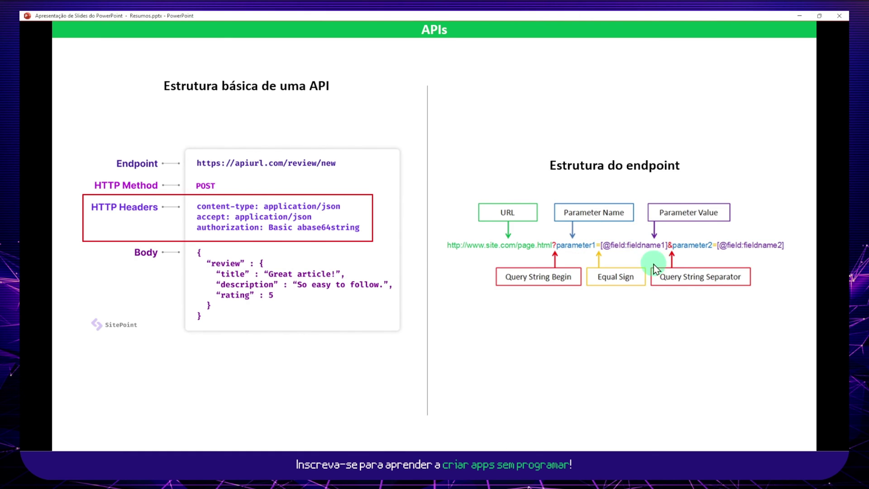
{"action": "left_click", "coordinate": [799, 16]}
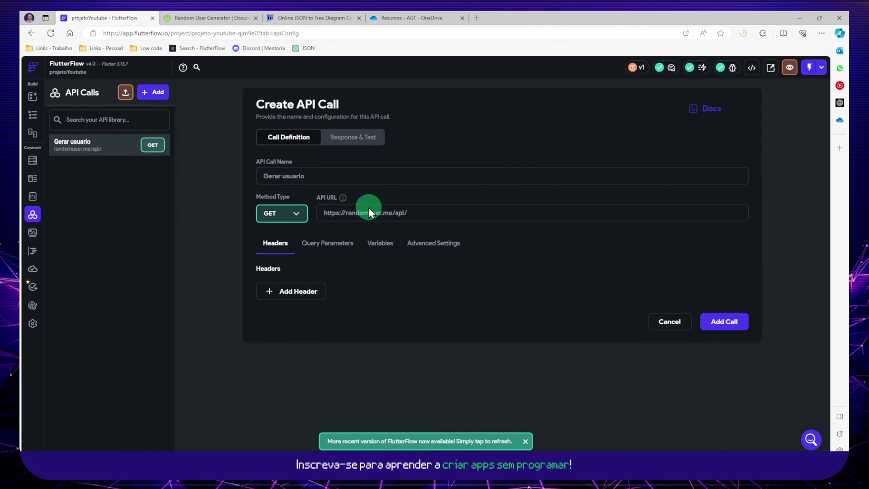
{"action": "left_click", "coordinate": [355, 141]}
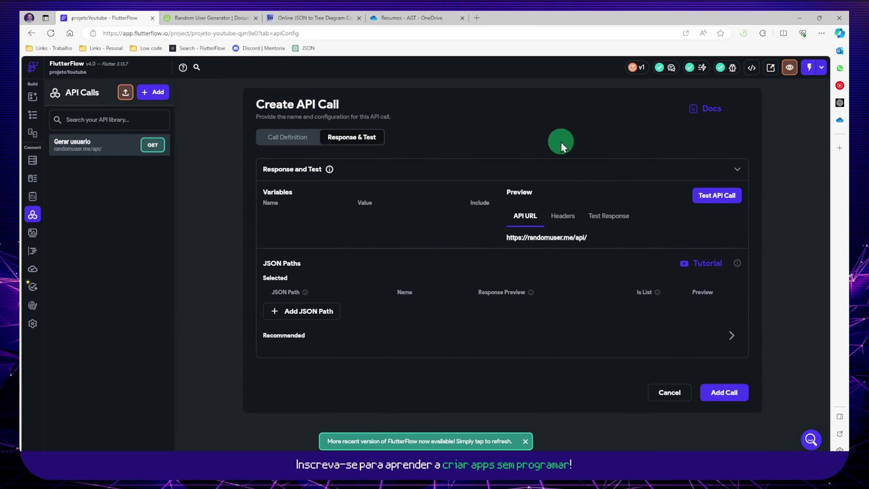
{"action": "left_click", "coordinate": [715, 199]}
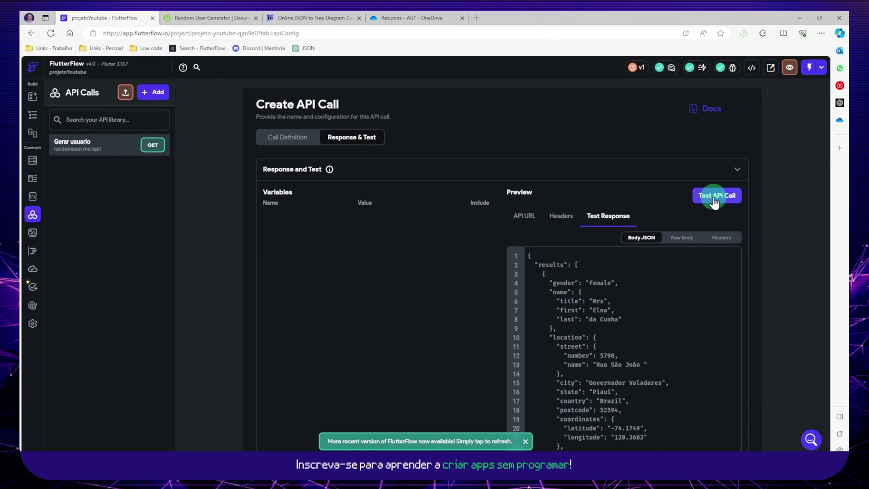
{"action": "scroll", "coordinate": [646, 309], "scroll_direction": "down", "scroll_amount": 3}
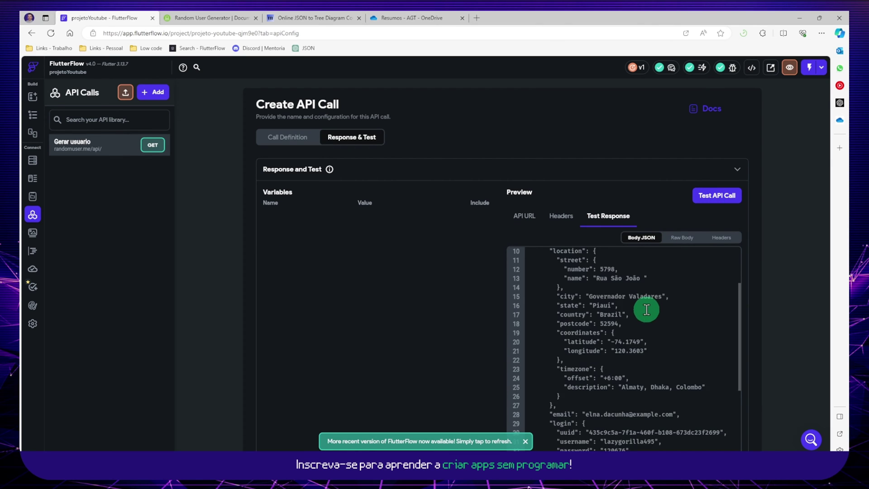
{"action": "scroll", "coordinate": [647, 310], "scroll_direction": "down", "scroll_amount": 6}
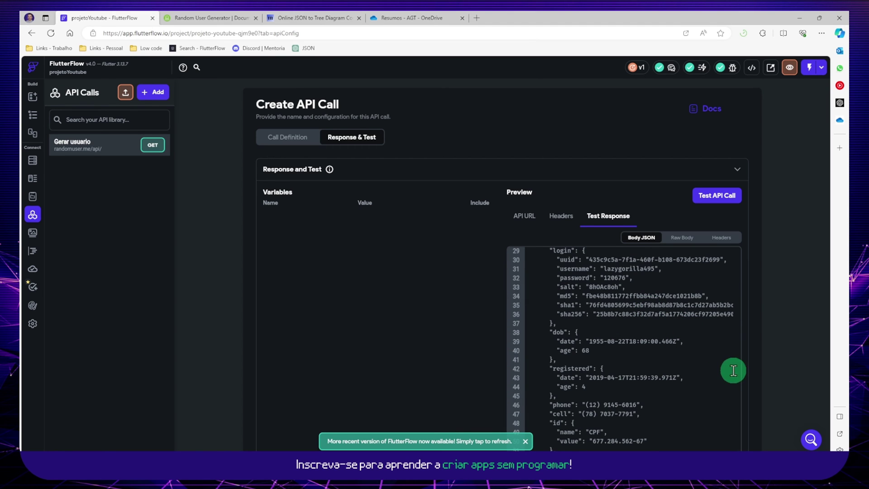
{"action": "scroll", "coordinate": [773, 348], "scroll_direction": "down", "scroll_amount": 3}
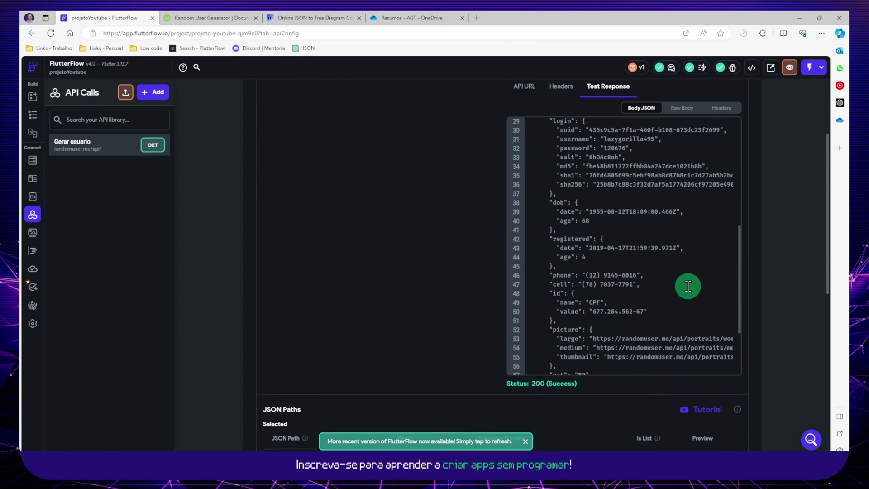
{"action": "scroll", "coordinate": [688, 287], "scroll_direction": "up", "scroll_amount": 10}
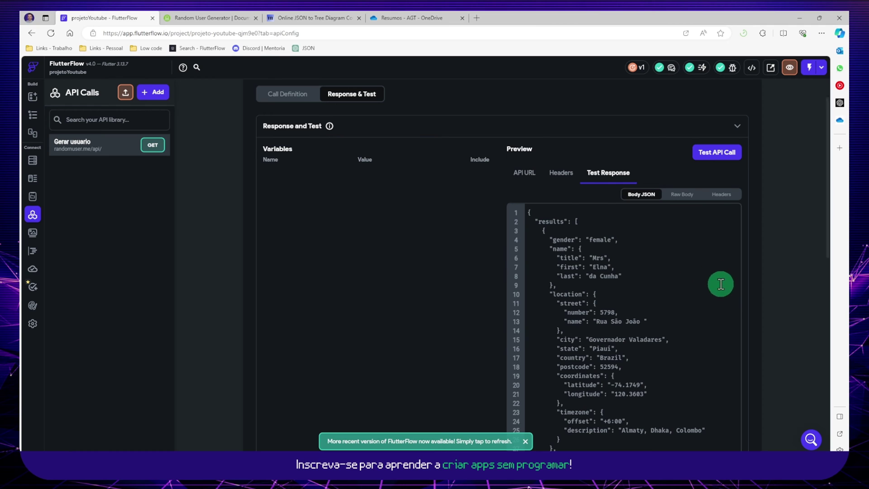
{"action": "scroll", "coordinate": [776, 297], "scroll_direction": "down", "scroll_amount": 3}
{"action": "scroll", "coordinate": [776, 294], "scroll_direction": "up", "scroll_amount": 4}
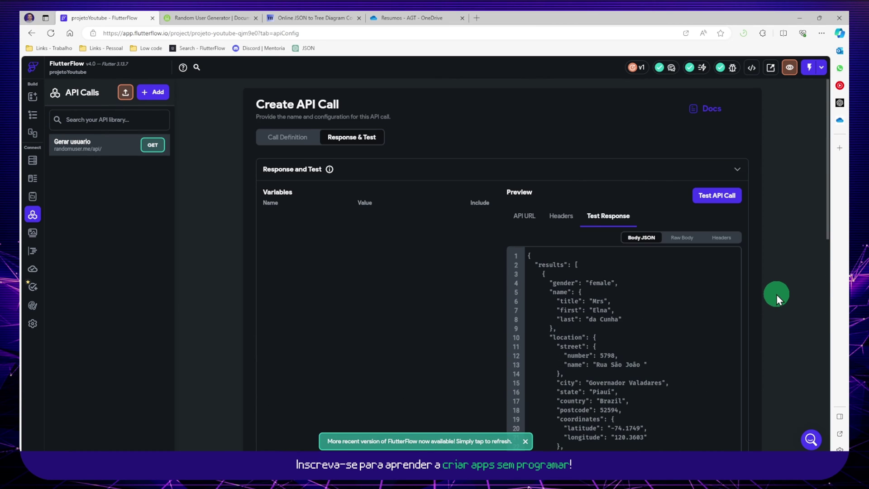
Look through the JSON body of the Gerar usuario test response and copy its entire content.
{"action": "scroll", "coordinate": [776, 295], "scroll_direction": "down", "scroll_amount": 2}
{"action": "scroll", "coordinate": [651, 269], "scroll_direction": "down", "scroll_amount": 3}
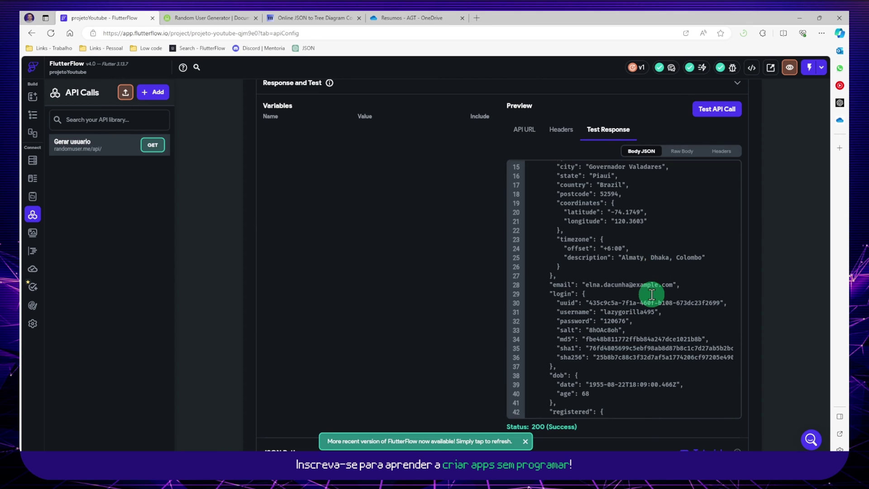
{"action": "scroll", "coordinate": [652, 295], "scroll_direction": "down", "scroll_amount": 4}
{"action": "scroll", "coordinate": [651, 294], "scroll_direction": "up", "scroll_amount": 5}
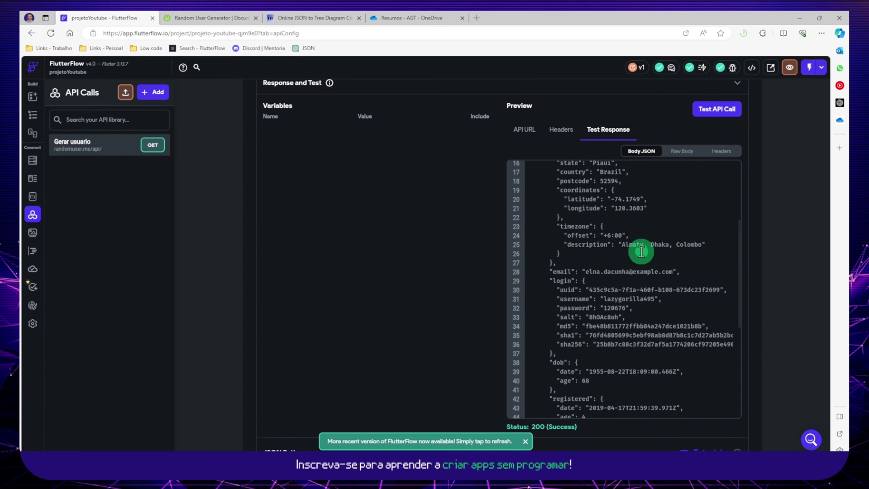
{"action": "scroll", "coordinate": [641, 252], "scroll_direction": "up", "scroll_amount": 4}
{"action": "key", "text": "ctrl+a"}
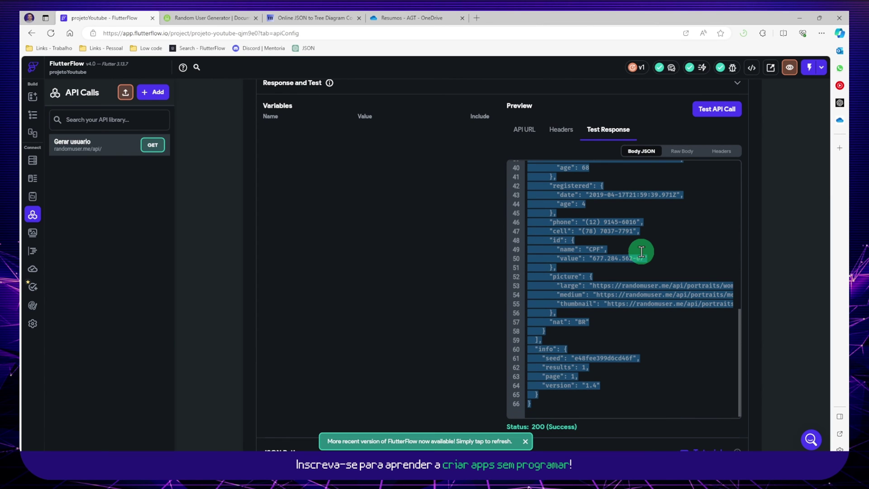
Switch to the Online JSON to Tree Diagram Converter, paste the copied response as the JSON and visualize it.
{"action": "left_click", "coordinate": [317, 17]}
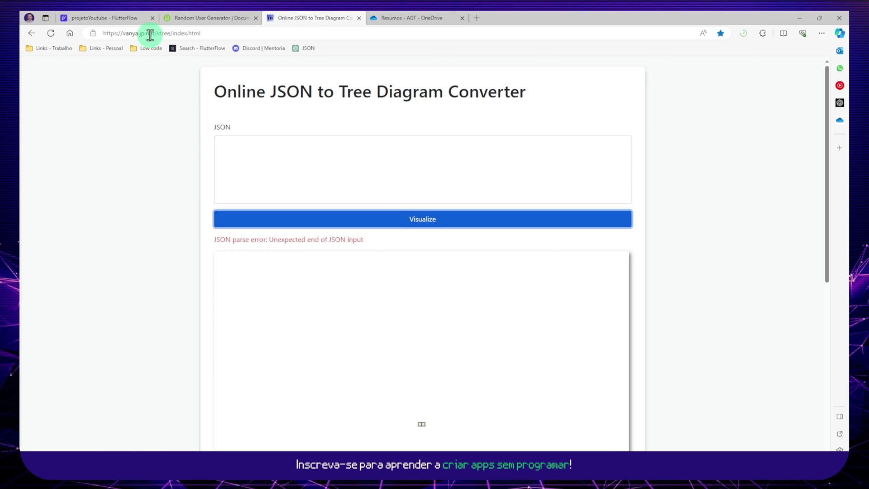
{"action": "left_click", "coordinate": [312, 170]}
{"action": "key", "text": "ctrl+v"}
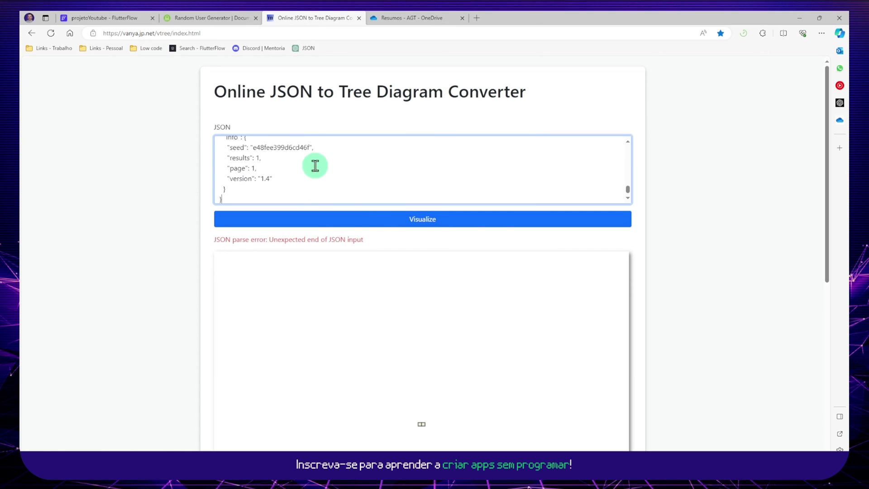
{"action": "left_click", "coordinate": [382, 222]}
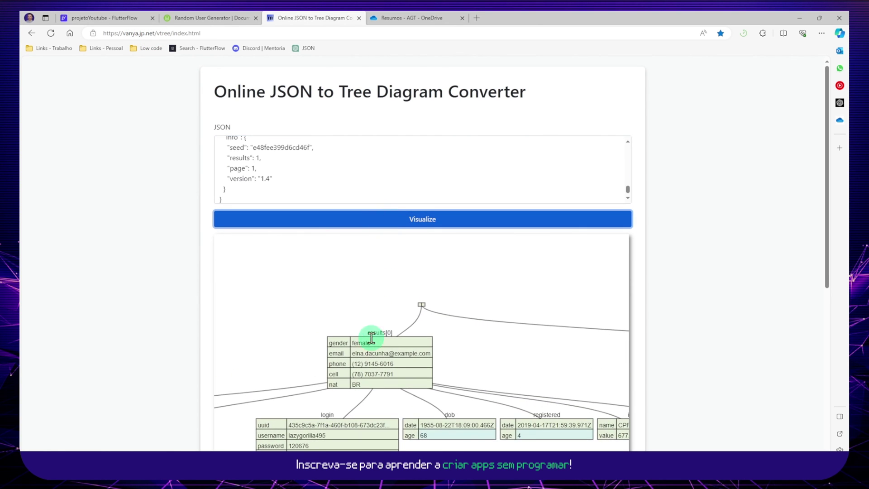
Examine the tree diagram's results[0] node and its name, location, login, dob, registered, id and picture branches.
{"action": "left_click_drag", "start_coordinate": [354, 348], "coordinate": [287, 358]}
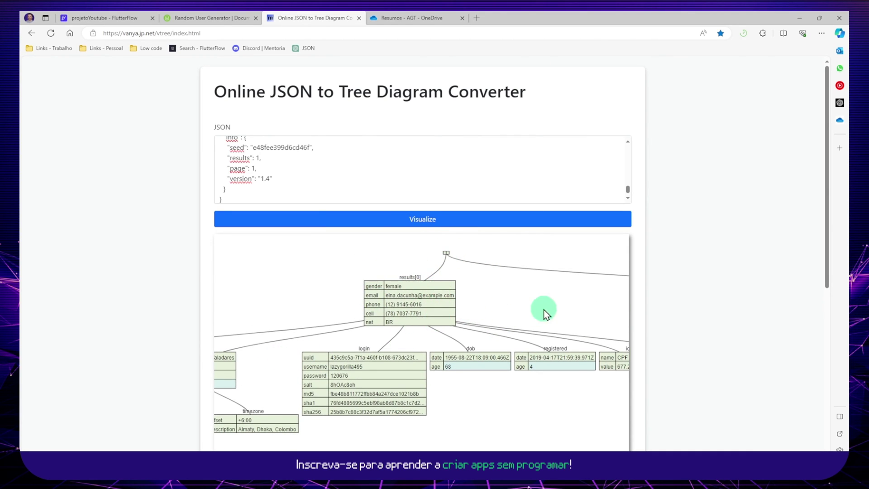
{"action": "scroll", "coordinate": [547, 310], "scroll_direction": "right", "scroll_amount": 5}
{"action": "scroll", "coordinate": [516, 303], "scroll_direction": "left", "scroll_amount": 5}
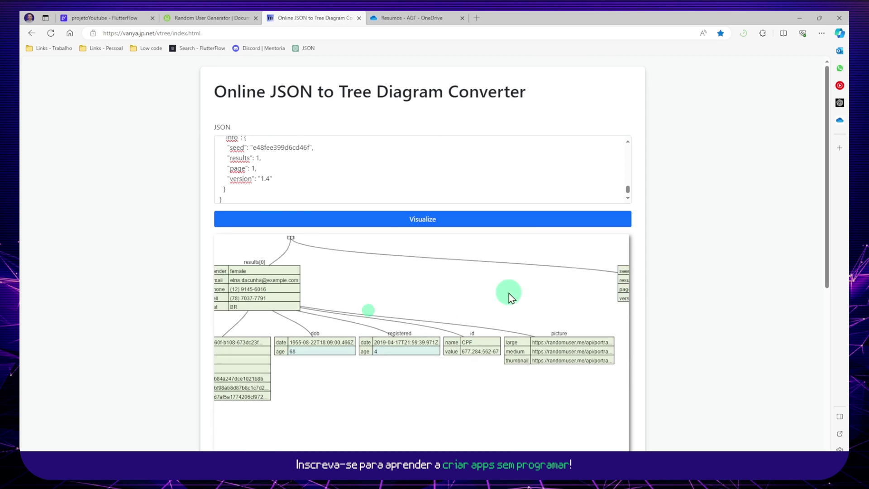
{"action": "scroll", "coordinate": [509, 293], "scroll_direction": "left", "scroll_amount": 10}
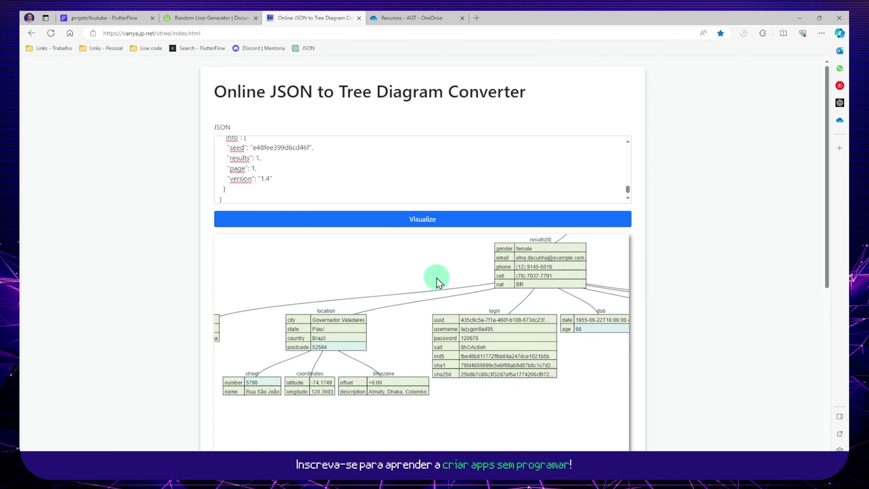
{"action": "scroll", "coordinate": [404, 281], "scroll_direction": "left", "scroll_amount": 4}
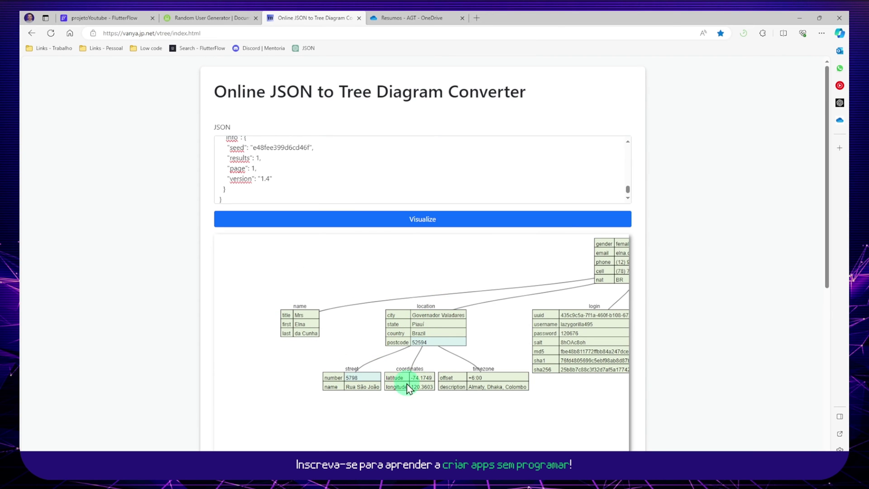
{"action": "left_click_drag", "start_coordinate": [503, 319], "coordinate": [366, 325]}
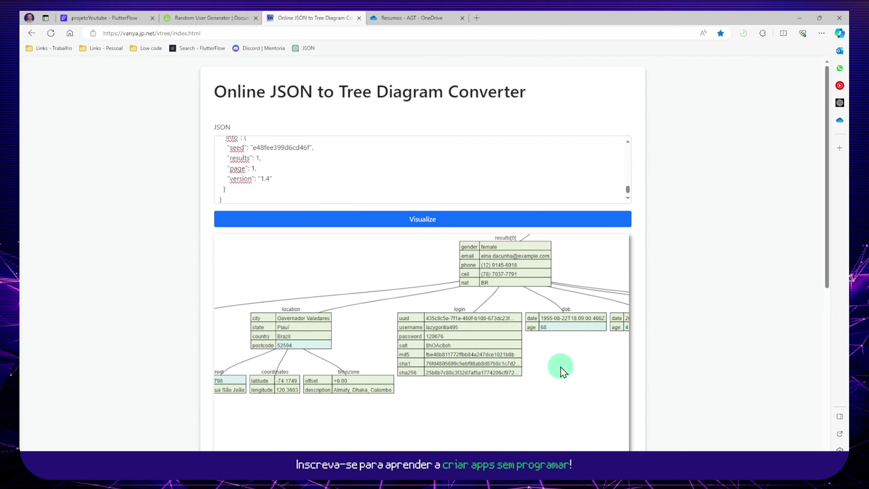
{"action": "left_click_drag", "start_coordinate": [561, 368], "coordinate": [381, 358]}
{"action": "left_click_drag", "start_coordinate": [504, 349], "coordinate": [541, 395]}
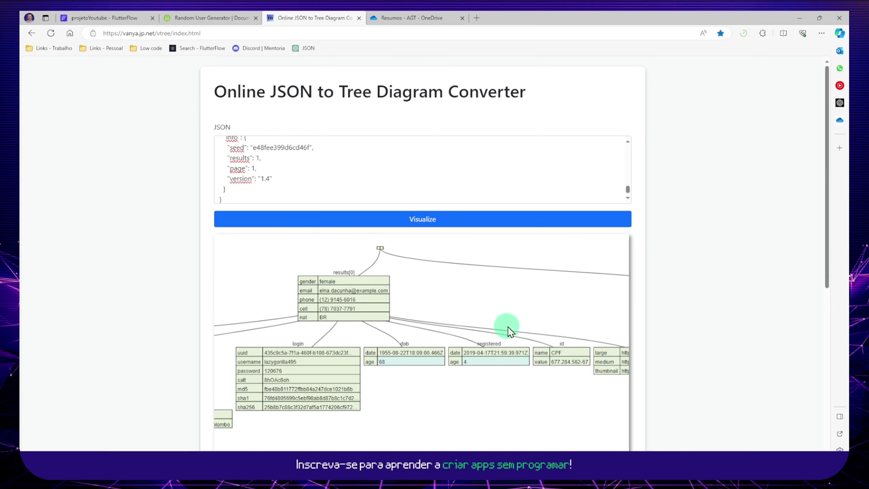
{"action": "left_click_drag", "start_coordinate": [544, 308], "coordinate": [453, 300]}
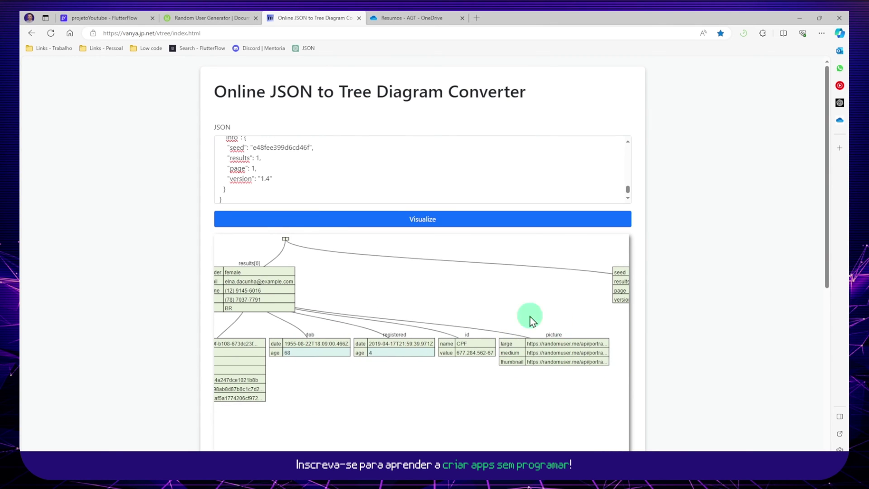
{"action": "left_click_drag", "start_coordinate": [543, 347], "coordinate": [438, 409]}
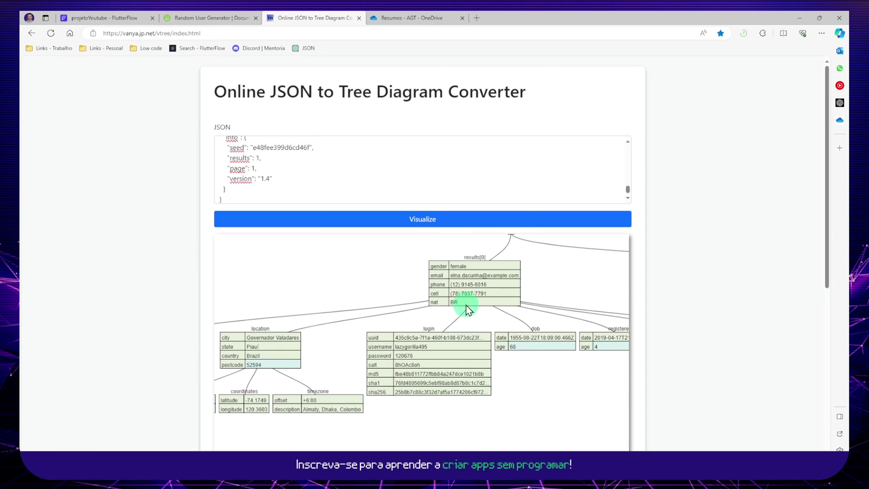
{"action": "left_click_drag", "start_coordinate": [520, 368], "coordinate": [520, 379]}
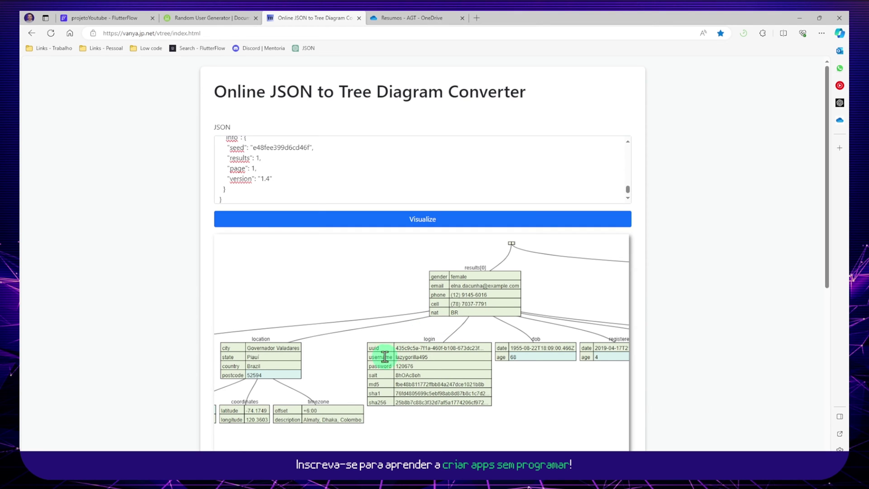
{"action": "left_click_drag", "start_coordinate": [548, 300], "coordinate": [532, 283]}
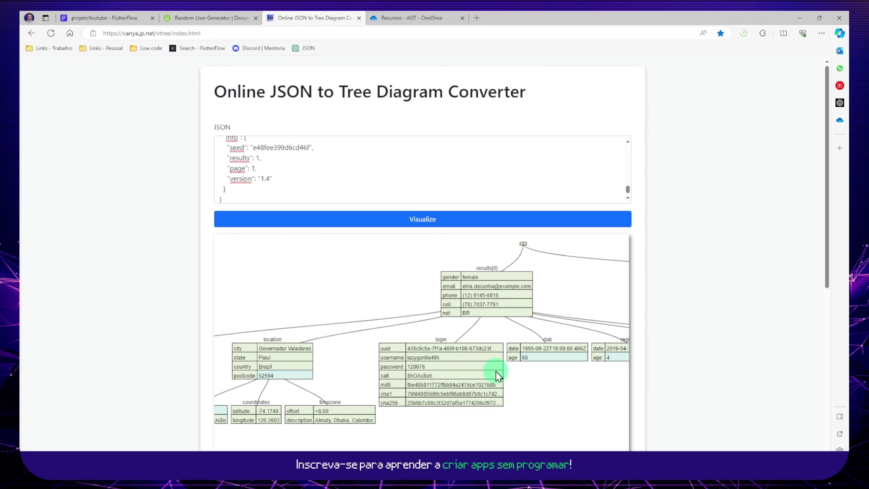
{"action": "left_click_drag", "start_coordinate": [522, 386], "coordinate": [501, 369]}
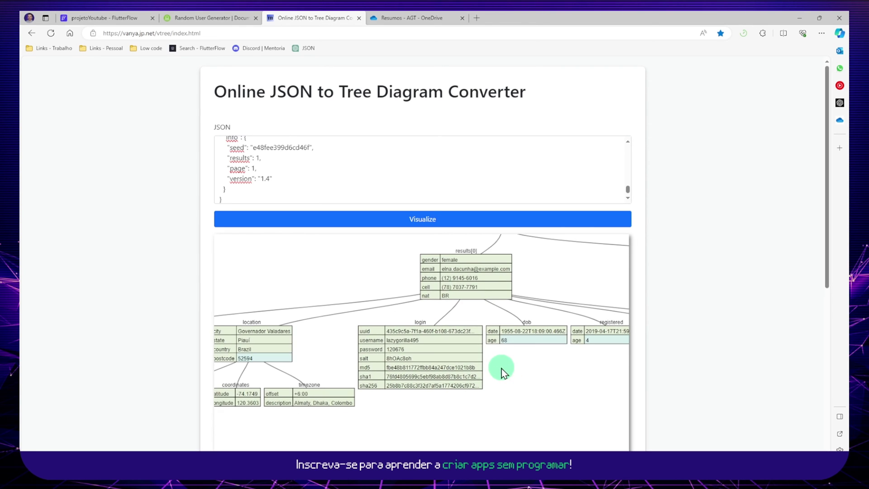
Return to FlutterFlow and examine the recommended JSON paths of the Gerar usuario call, from $.results down to the picture and info paths.
{"action": "left_click", "coordinate": [136, 21]}
{"action": "scroll", "coordinate": [772, 260], "scroll_direction": "down", "scroll_amount": 3}
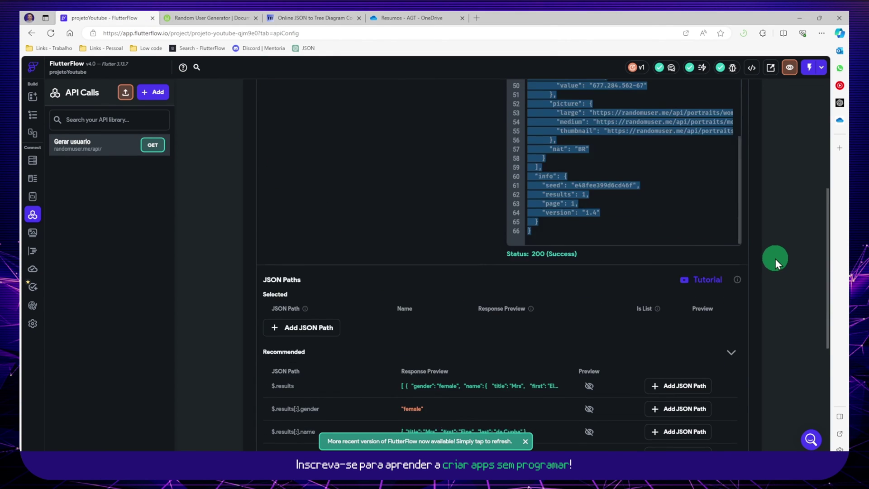
{"action": "scroll", "coordinate": [776, 259], "scroll_direction": "down", "scroll_amount": 3}
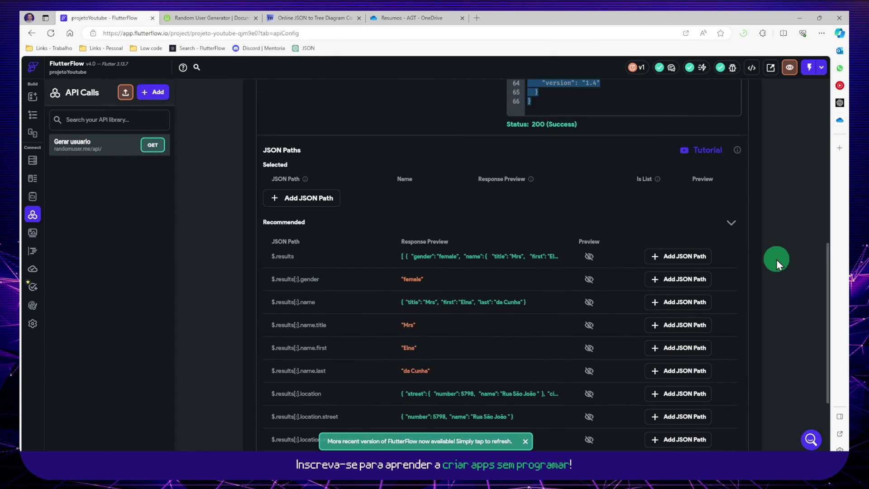
{"action": "scroll", "coordinate": [776, 259], "scroll_direction": "down", "scroll_amount": 1}
{"action": "scroll", "coordinate": [777, 259], "scroll_direction": "down", "scroll_amount": 1}
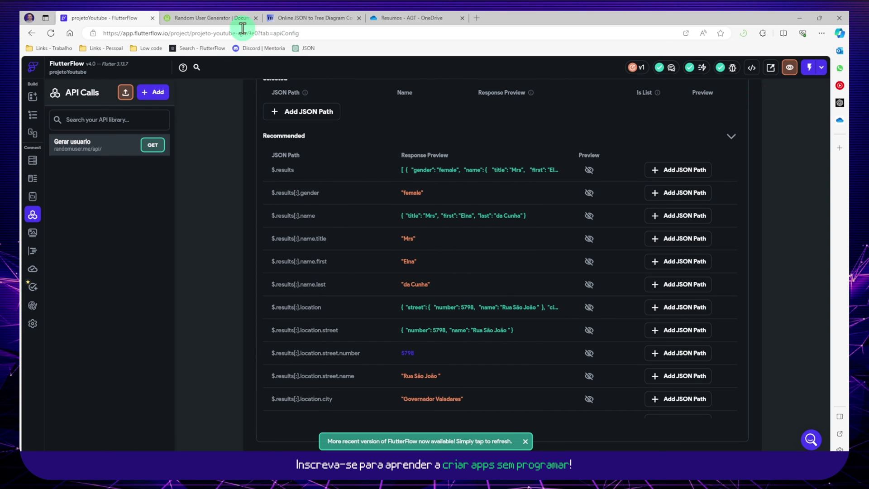
{"action": "left_click", "coordinate": [221, 18]}
{"action": "left_click", "coordinate": [289, 18]}
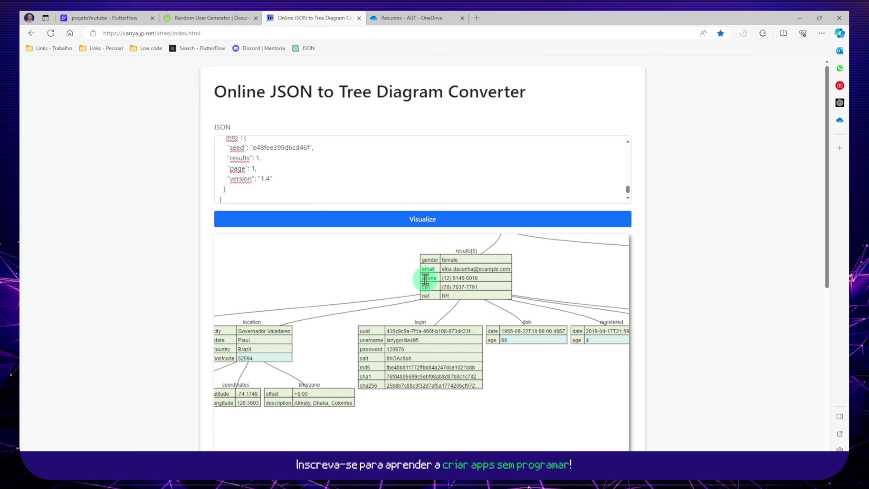
{"action": "left_click", "coordinate": [227, 18]}
{"action": "left_click", "coordinate": [113, 18]}
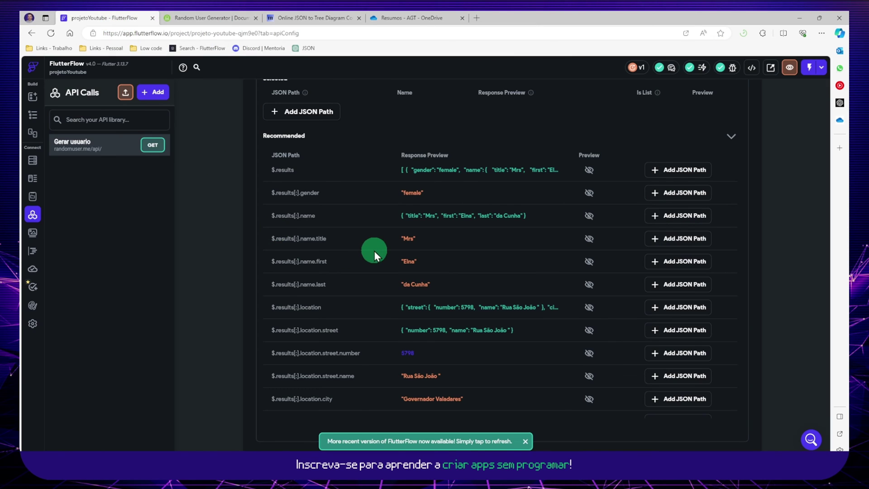
{"action": "scroll", "coordinate": [477, 228], "scroll_direction": "down", "scroll_amount": 4}
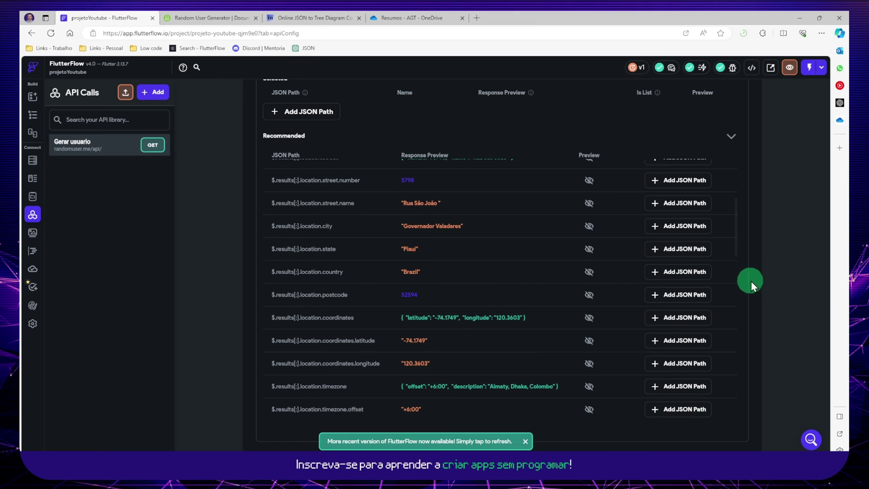
{"action": "scroll", "coordinate": [536, 254], "scroll_direction": "up", "scroll_amount": 1}
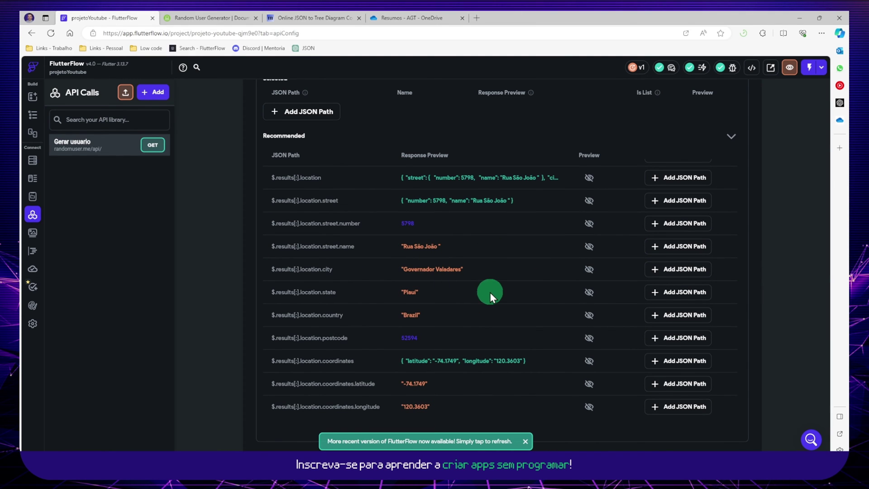
{"action": "scroll", "coordinate": [491, 292], "scroll_direction": "down", "scroll_amount": 8}
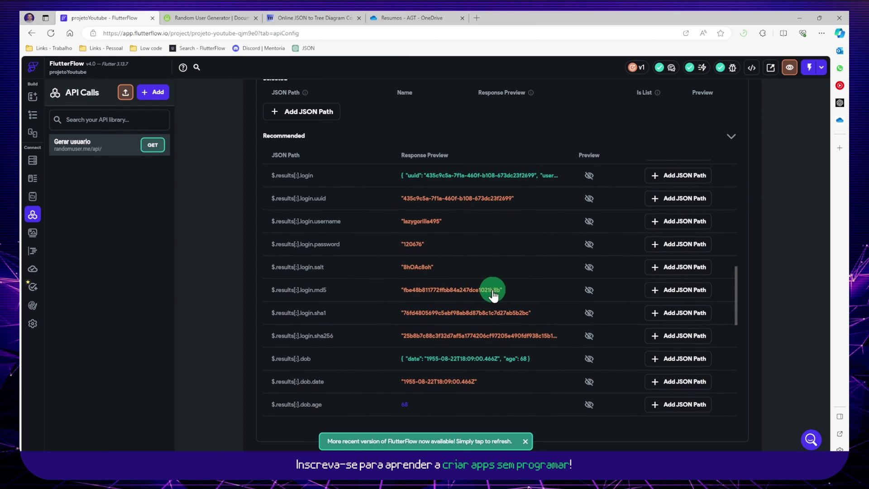
{"action": "scroll", "coordinate": [483, 282], "scroll_direction": "down", "scroll_amount": 5}
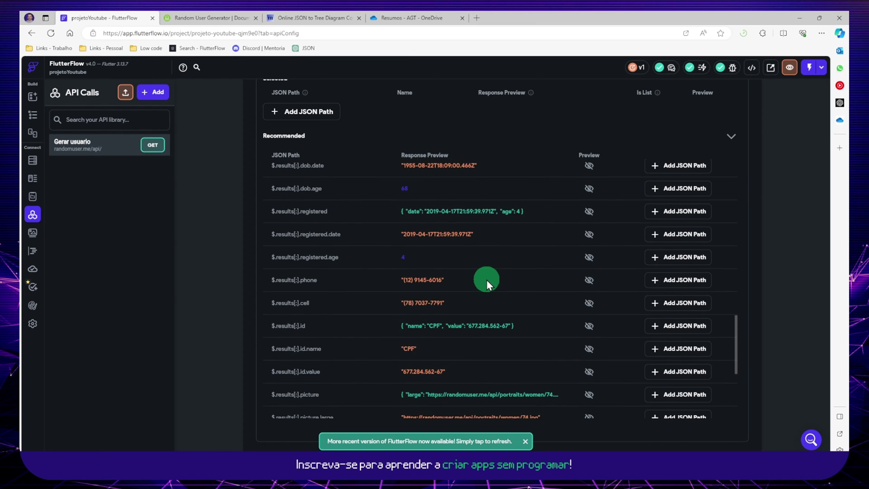
{"action": "scroll", "coordinate": [487, 280], "scroll_direction": "down", "scroll_amount": 5}
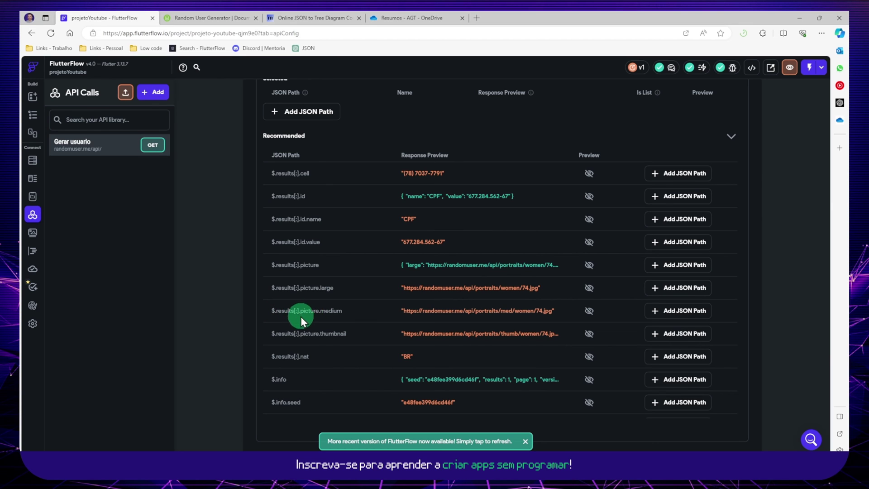
Switch back to the JSON tree diagram and examine how the picture node's medium field hangs under results[0].
{"action": "left_click", "coordinate": [292, 18]}
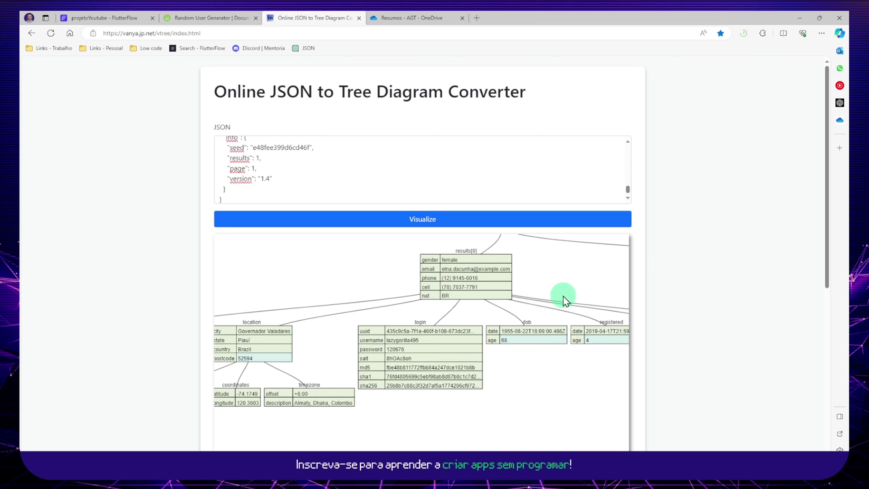
{"action": "left_click_drag", "start_coordinate": [564, 296], "coordinate": [460, 278]}
{"action": "left_click_drag", "start_coordinate": [627, 364], "coordinate": [453, 369]}
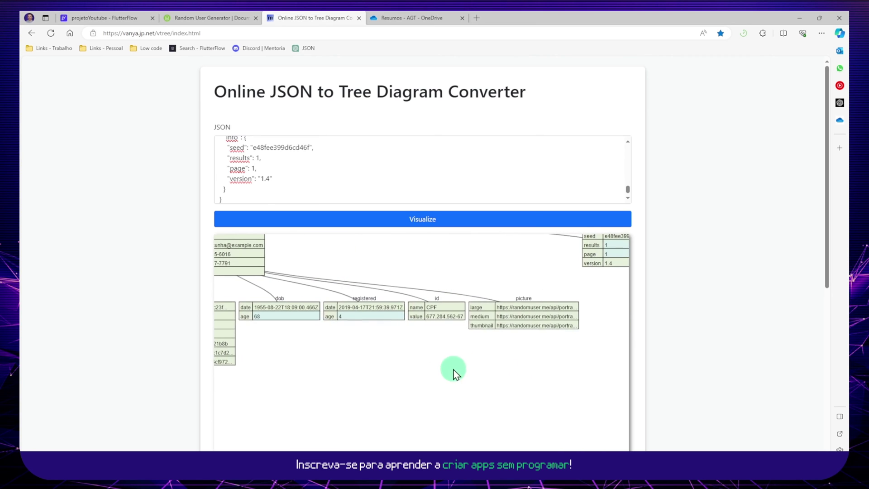
{"action": "scroll", "coordinate": [452, 299], "scroll_direction": "down", "scroll_amount": 2}
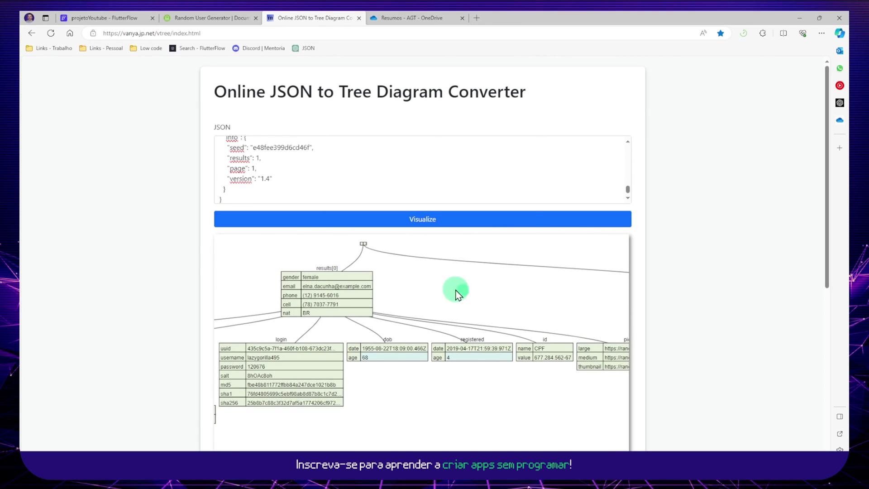
{"action": "scroll", "coordinate": [455, 291], "scroll_direction": "up", "scroll_amount": 2}
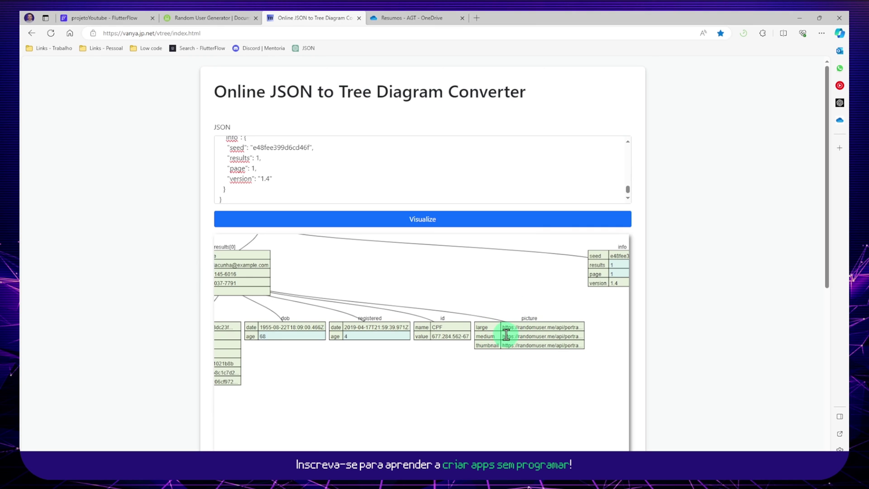
{"action": "left_click_drag", "start_coordinate": [505, 335], "coordinate": [549, 334]}
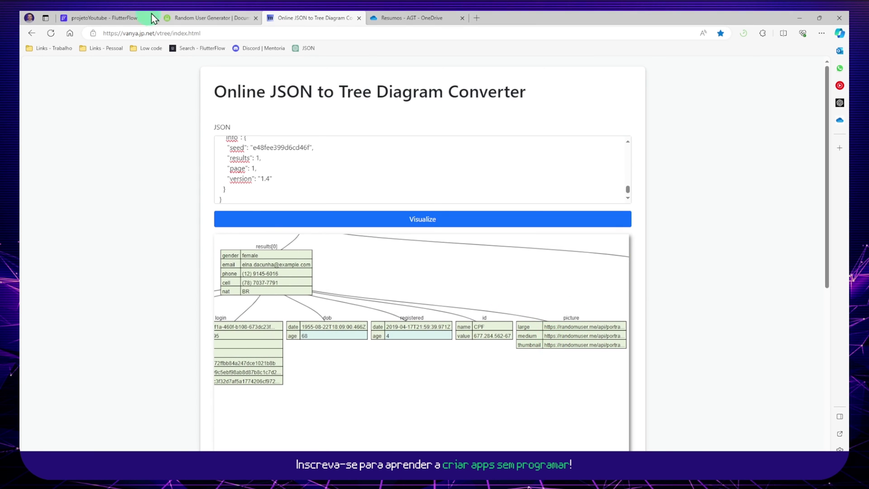
Return to FlutterFlow and add the recommended path $.results[:].picture.medium to the selected JSON paths of the Gerar usuario call.
{"action": "left_click", "coordinate": [135, 18]}
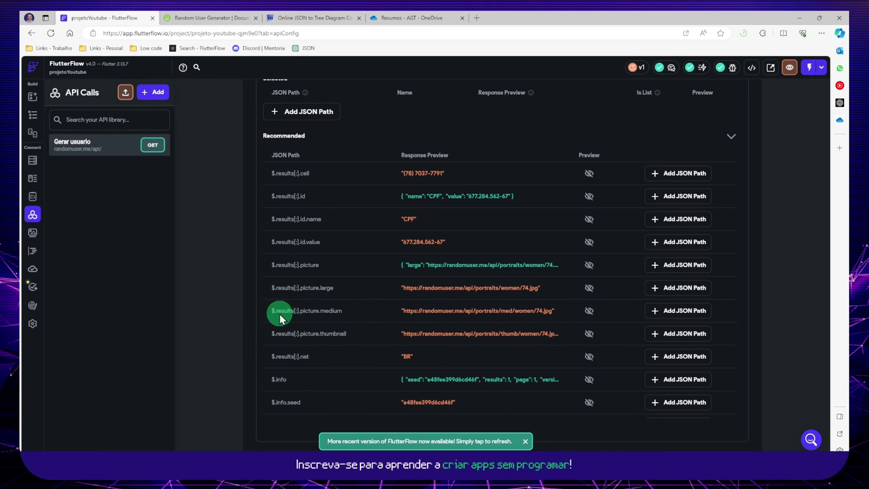
{"action": "left_click", "coordinate": [677, 317]}
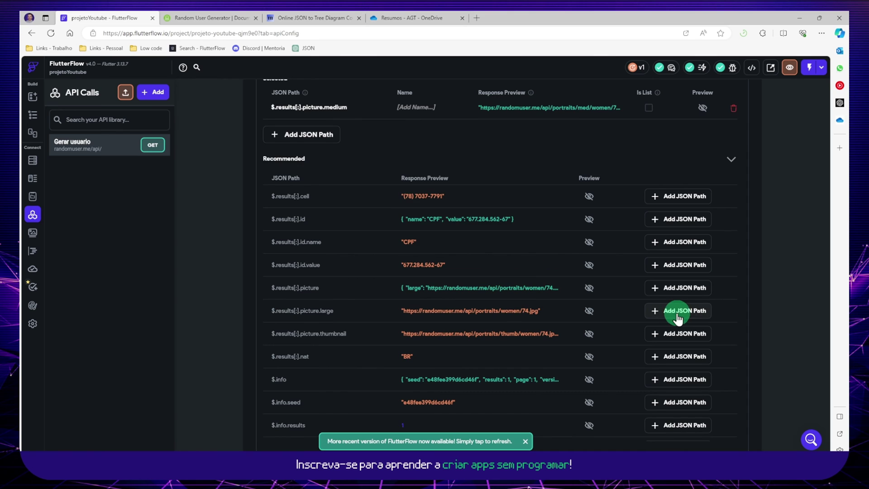
{"action": "scroll", "coordinate": [786, 283], "scroll_direction": "up", "scroll_amount": 3}
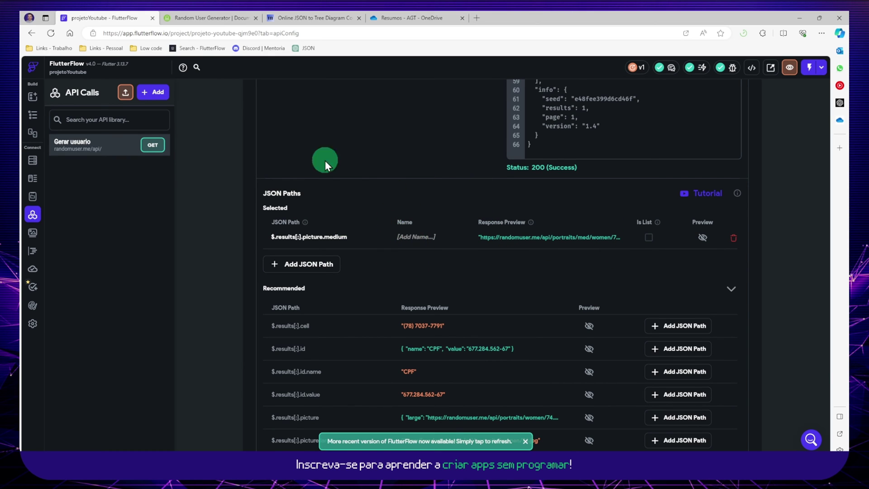
Name the selected JSON path $.results[:].picture.medium fotoUsuario.
{"action": "left_click", "coordinate": [400, 235]}
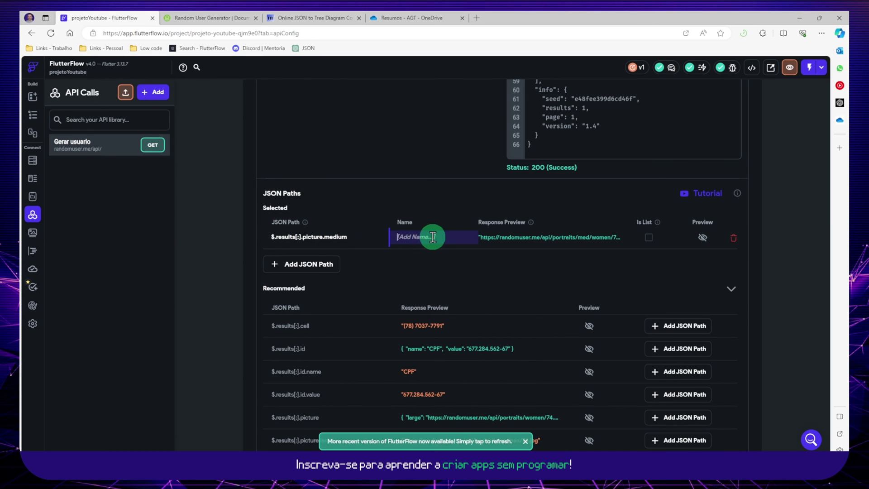
{"action": "type", "text": "fotoUsuario"}
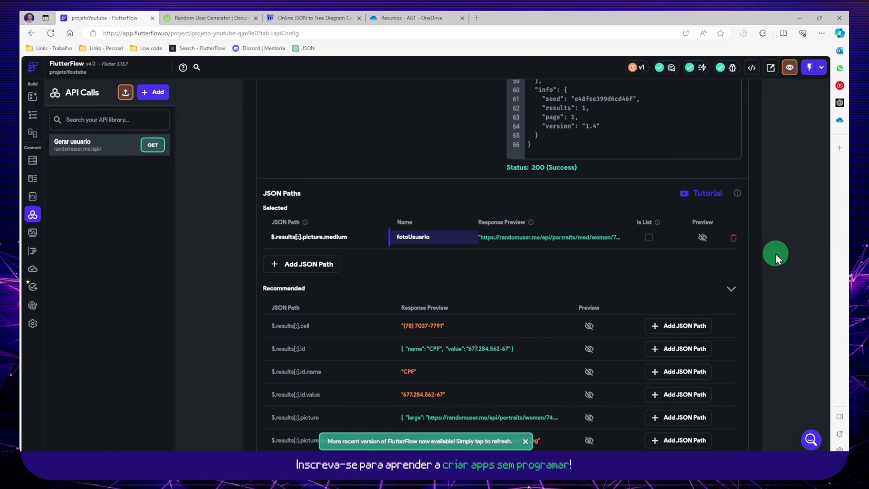
{"action": "scroll", "coordinate": [774, 227], "scroll_direction": "up", "scroll_amount": 5}
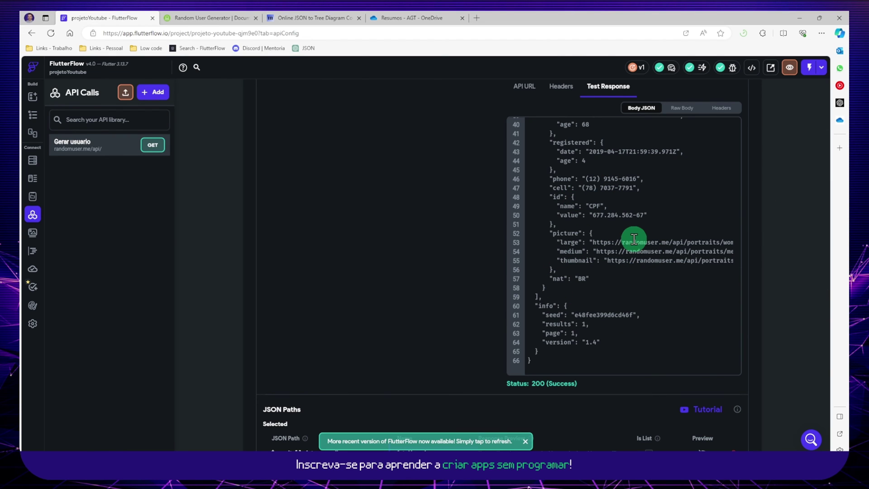
Switch to the JSON tree diagram and examine the name, location and login branches under results[0].
{"action": "left_click", "coordinate": [217, 18]}
{"action": "left_click", "coordinate": [308, 18]}
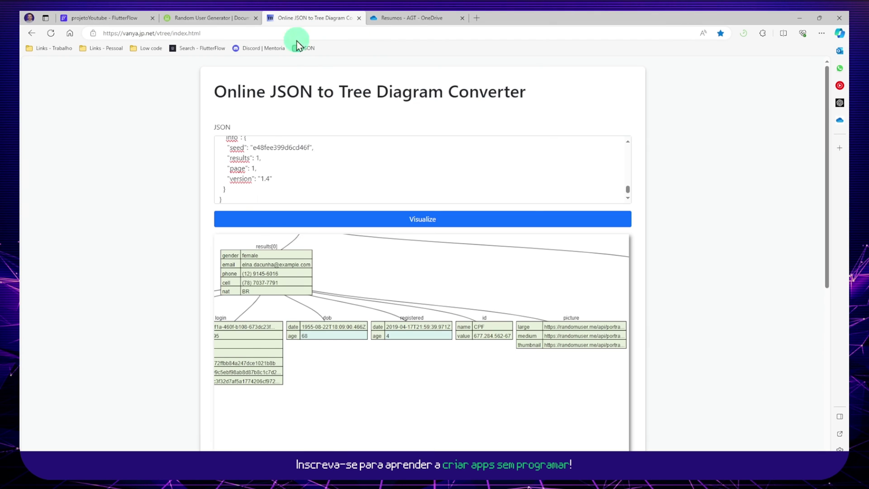
{"action": "left_click_drag", "start_coordinate": [302, 319], "coordinate": [478, 291]}
{"action": "left_click_drag", "start_coordinate": [324, 390], "coordinate": [475, 390]}
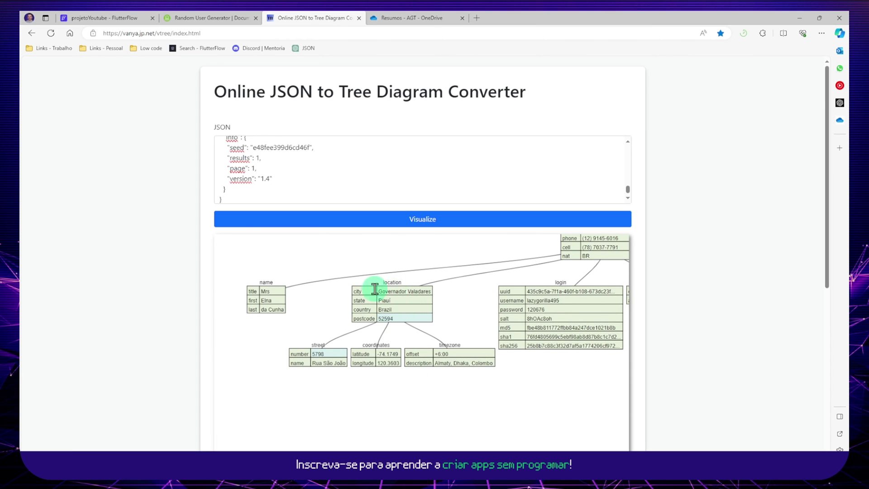
{"action": "left_click_drag", "start_coordinate": [462, 289], "coordinate": [471, 297]}
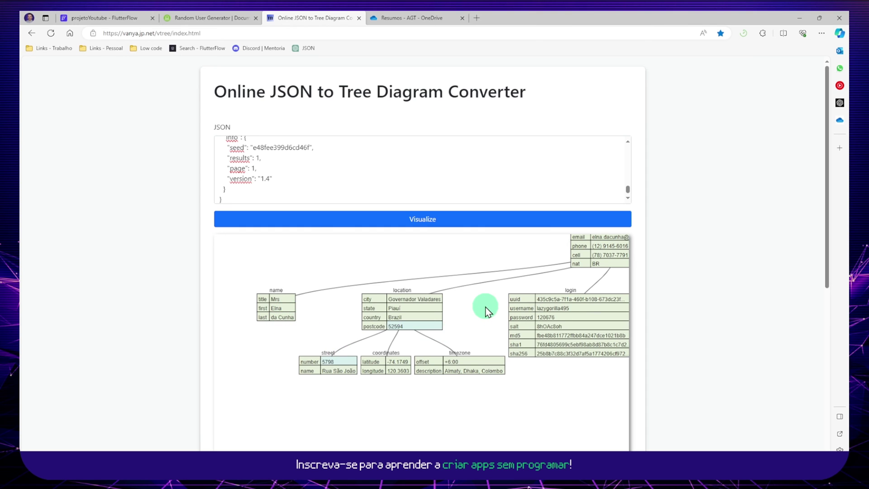
{"action": "left_click_drag", "start_coordinate": [485, 306], "coordinate": [432, 281]}
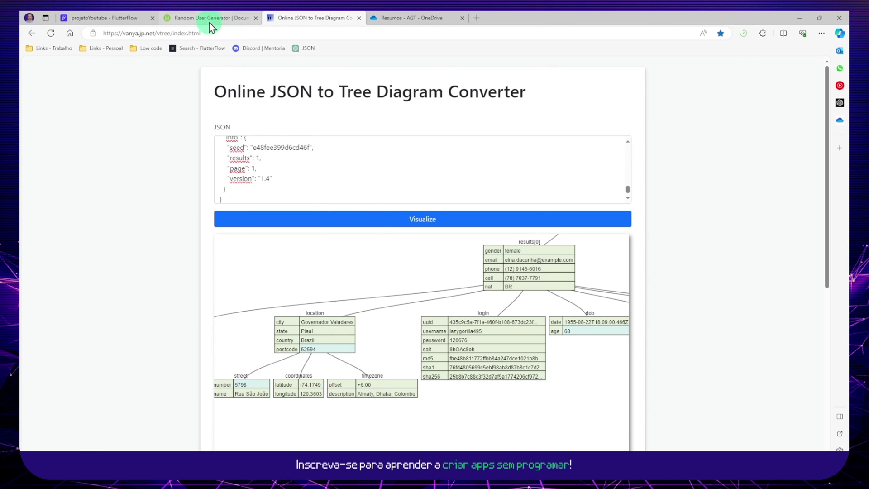
Consult the endpoint structure slide, then find the results parameter under Requesting Multiple Users in the Random User Generator documentation.
{"action": "key", "text": "alt+Tab"}
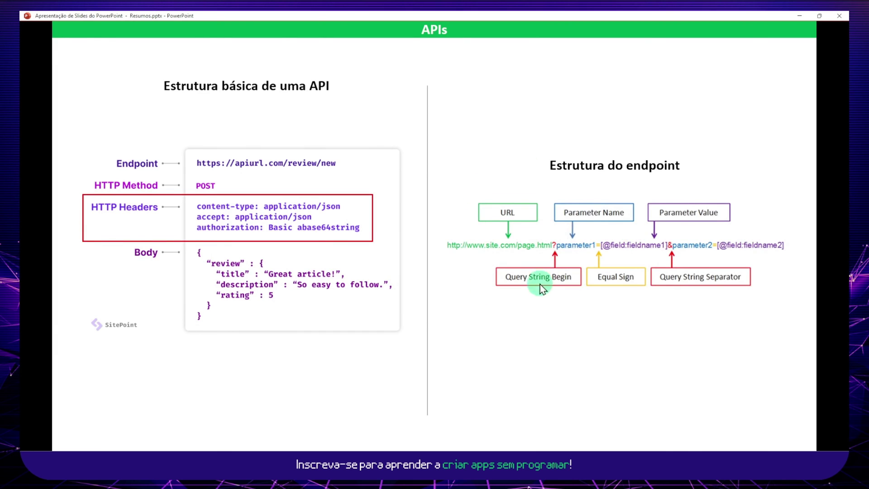
{"action": "left_click", "coordinate": [187, 446]}
{"action": "left_click", "coordinate": [223, 21]}
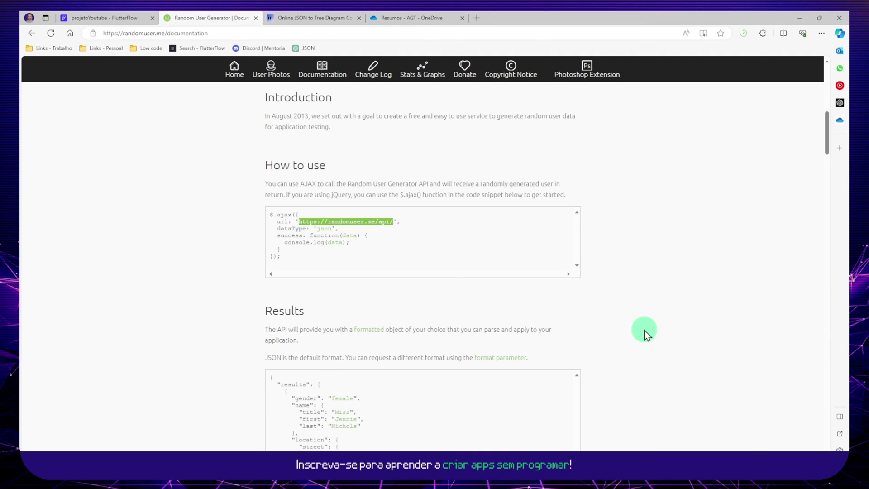
{"action": "scroll", "coordinate": [644, 331], "scroll_direction": "down", "scroll_amount": 15}
{"action": "scroll", "coordinate": [658, 325], "scroll_direction": "down", "scroll_amount": 3}
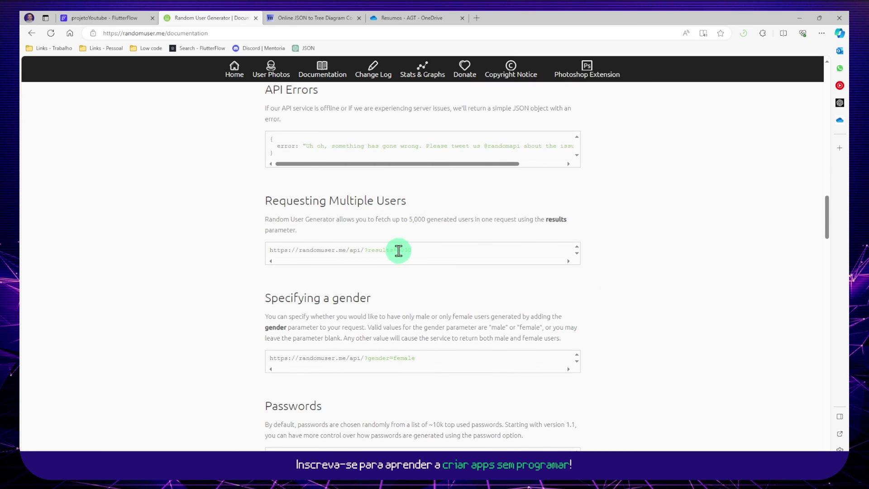
{"action": "left_click_drag", "start_coordinate": [368, 250], "coordinate": [393, 252]}
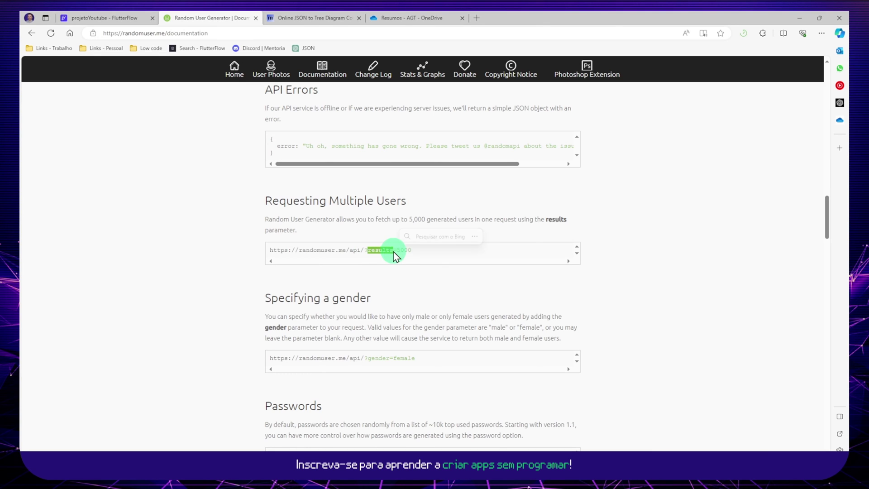
Return to FlutterFlow and add a query parameter named results to the Gerar usuario call definition, checking its spelling in the documentation.
{"action": "left_click", "coordinate": [136, 19]}
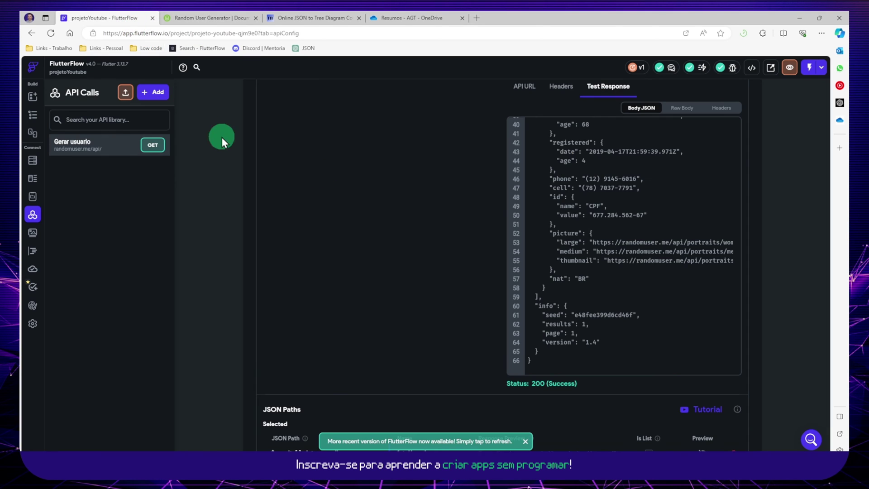
{"action": "scroll", "coordinate": [498, 232], "scroll_direction": "up", "scroll_amount": 3}
{"action": "left_click", "coordinate": [339, 137]}
{"action": "left_click", "coordinate": [282, 143]}
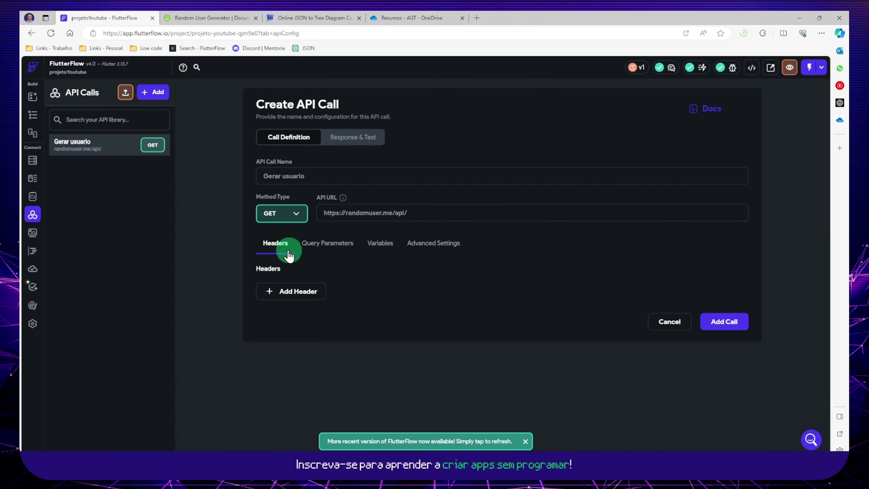
{"action": "left_click", "coordinate": [332, 246]}
{"action": "left_click", "coordinate": [327, 288]}
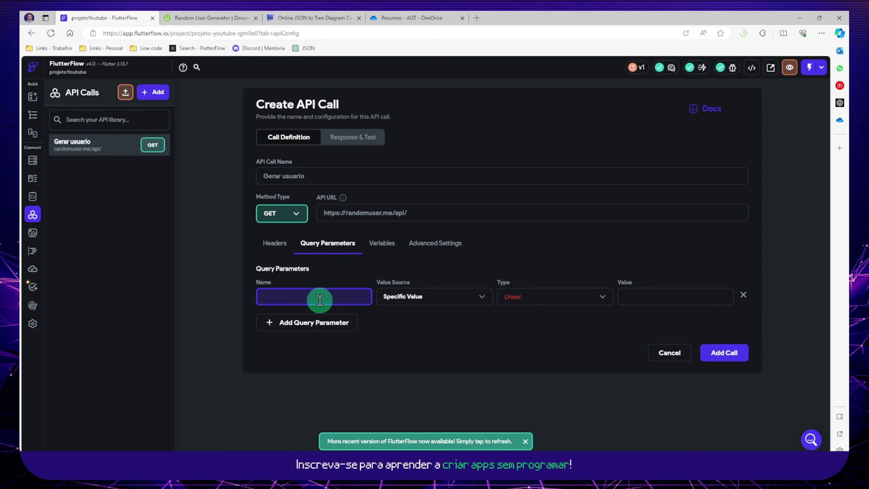
{"action": "left_click", "coordinate": [213, 17]}
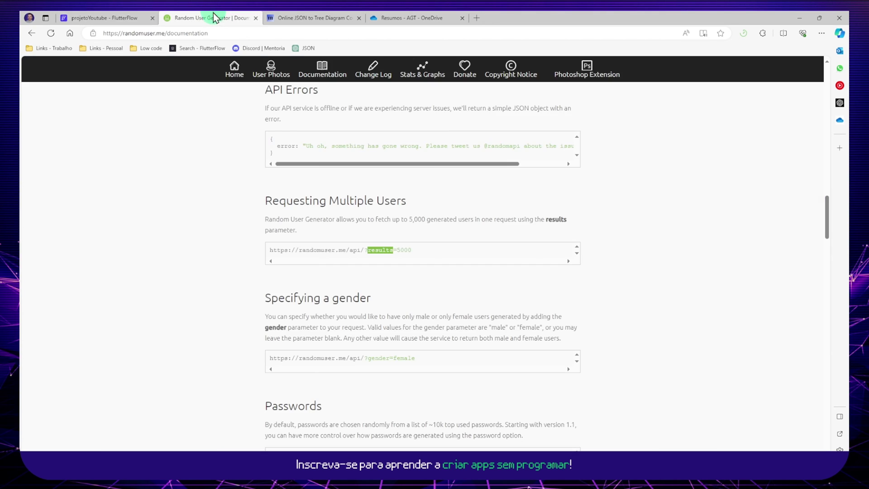
{"action": "mouse_move", "coordinate": [371, 248]}
{"action": "left_mouse_down"}
{"action": "mouse_move", "coordinate": [390, 249]}
{"action": "mouse_move", "coordinate": [368, 250]}
{"action": "left_mouse_up"}
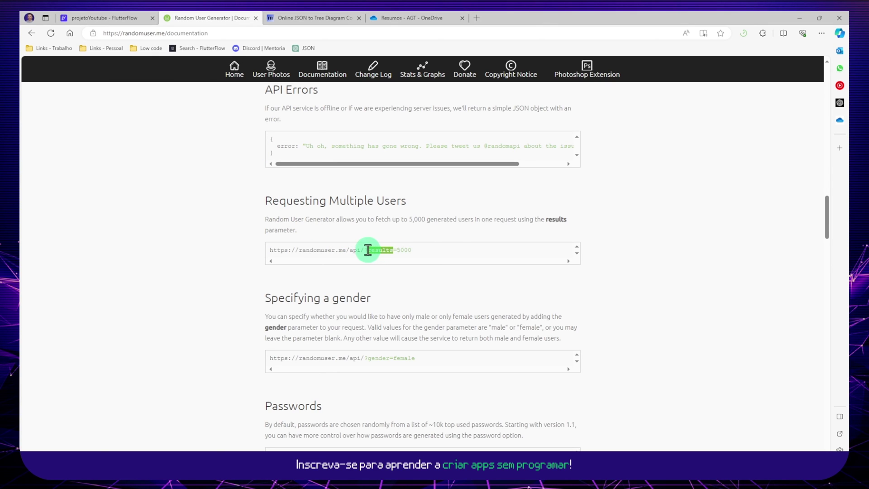
{"action": "left_click", "coordinate": [120, 16]}
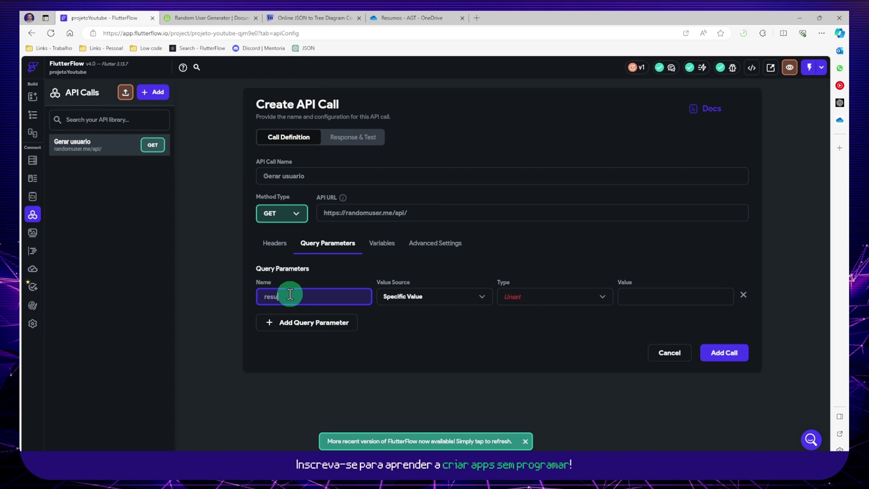
Keep Specific Value as the results parameter's value source, set its type to Integer and its value to 5.
{"action": "left_click", "coordinate": [424, 297]}
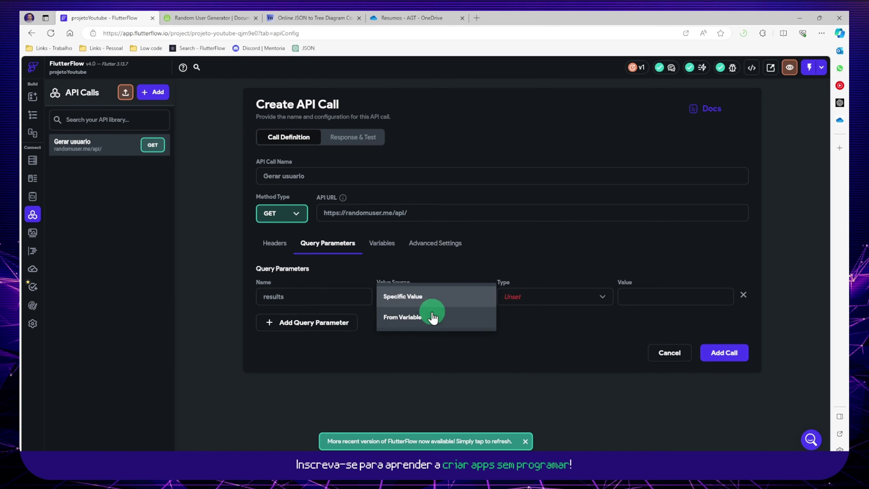
{"action": "left_click", "coordinate": [447, 346]}
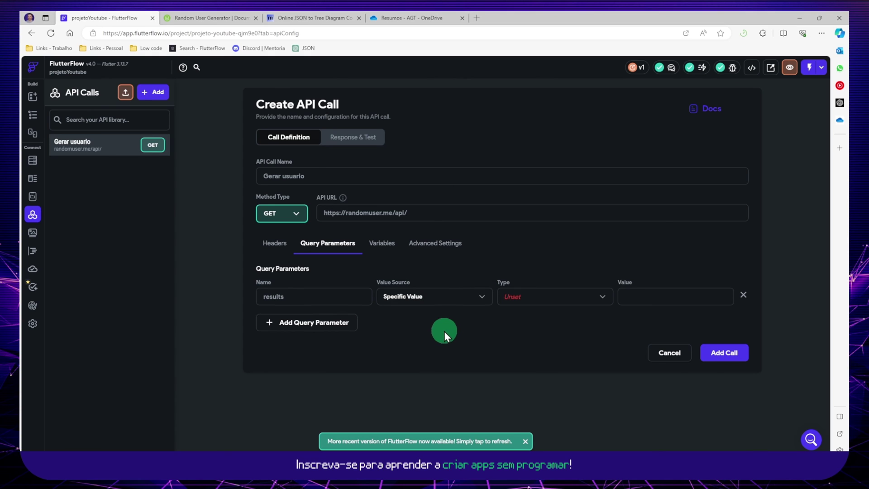
{"action": "left_click", "coordinate": [426, 302]}
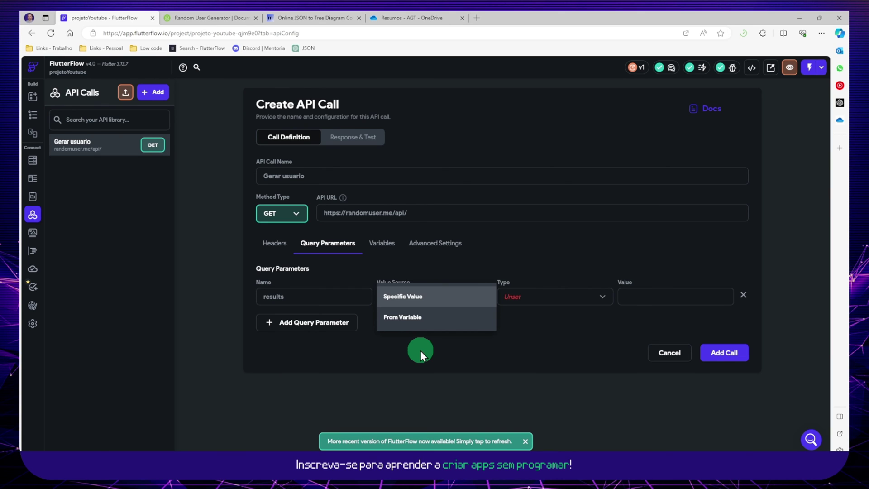
{"action": "left_click", "coordinate": [418, 300]}
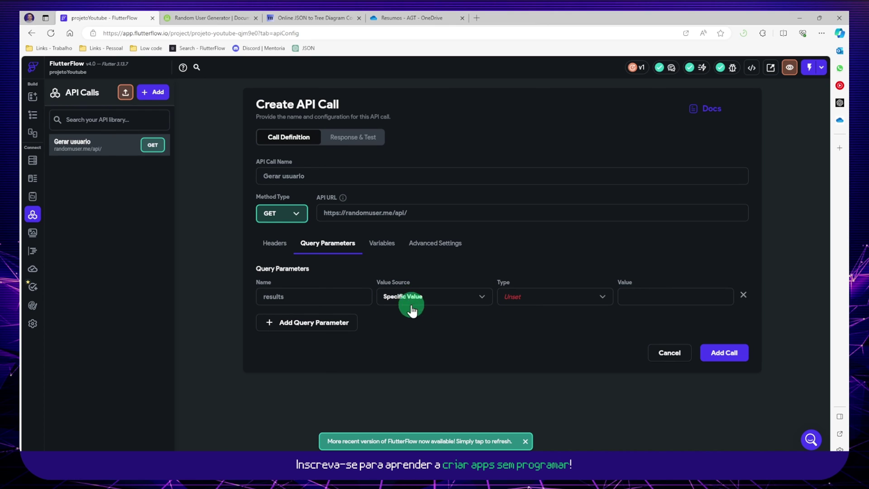
{"action": "left_click", "coordinate": [553, 303]}
{"action": "left_click", "coordinate": [539, 301]}
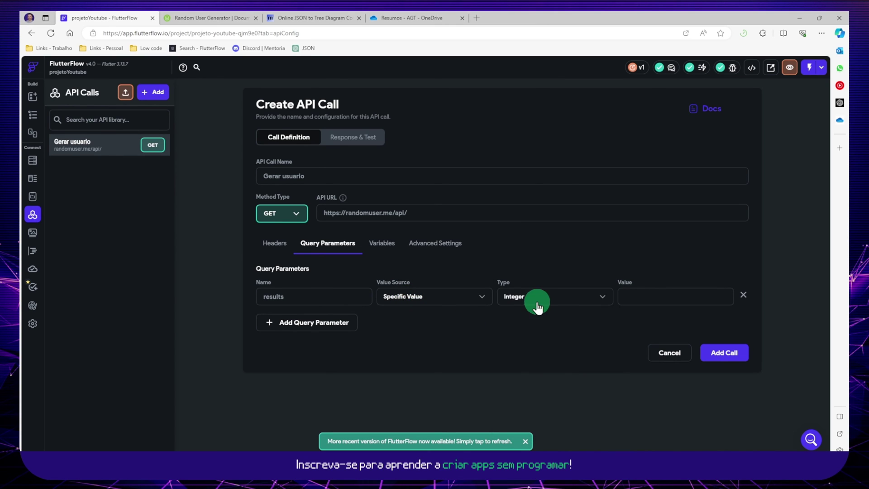
{"action": "left_click", "coordinate": [635, 297]}
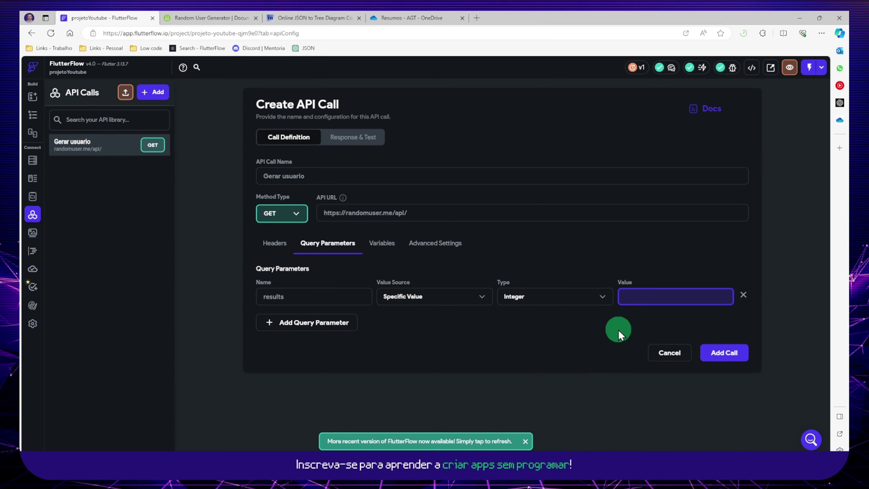
{"action": "type", "text": "5"}
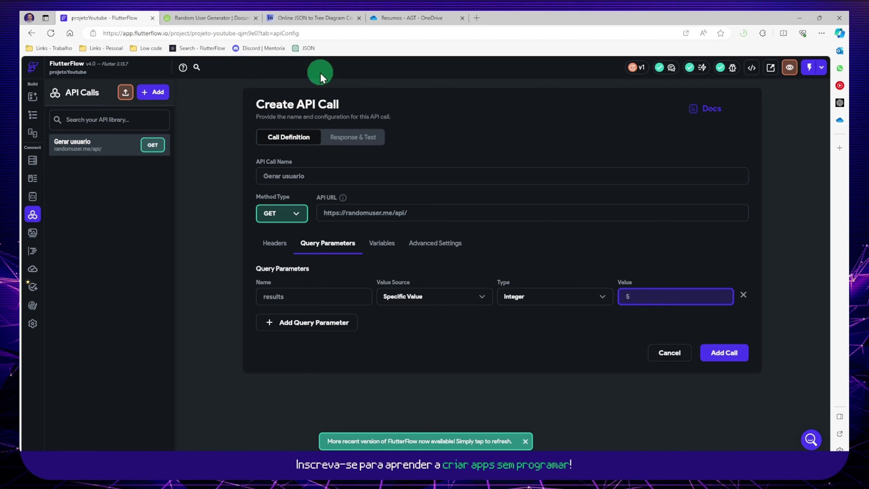
Check the results parameter against the Random User Generator documentation, then return to FlutterFlow and add the Gerar usuario call to the project.
{"action": "left_click", "coordinate": [227, 18]}
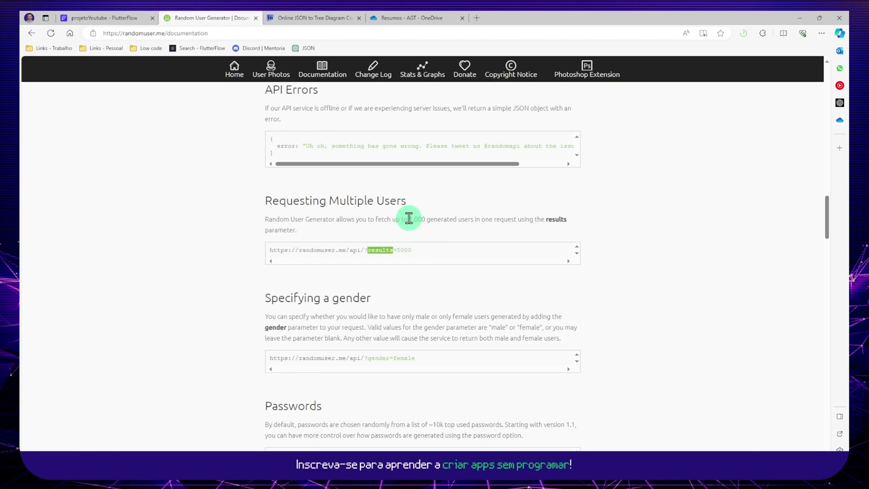
{"action": "left_click", "coordinate": [126, 19]}
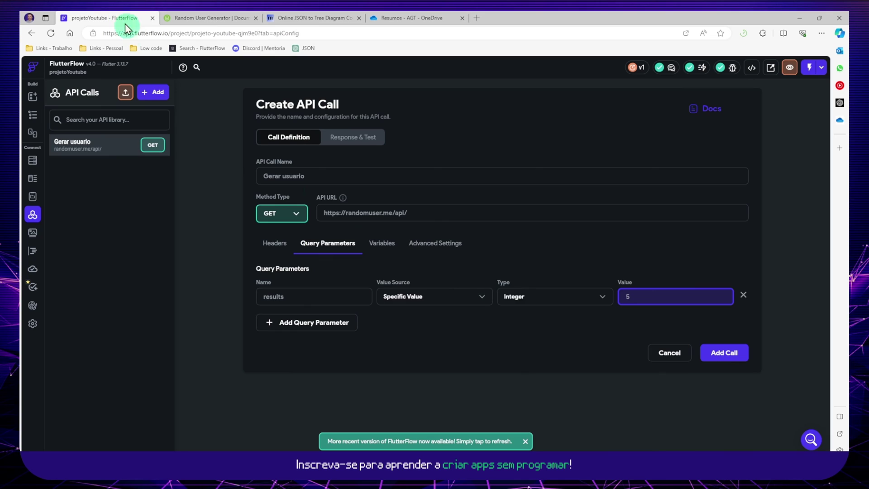
{"action": "left_click", "coordinate": [724, 353]}
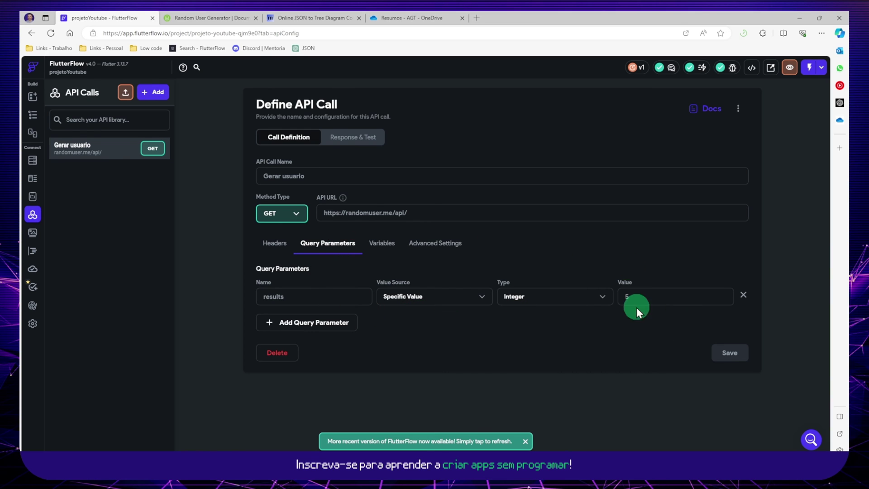
Preview the Gerar usuario call's API URL and compare its query string with the endpoint structure slide.
{"action": "left_click", "coordinate": [347, 143]}
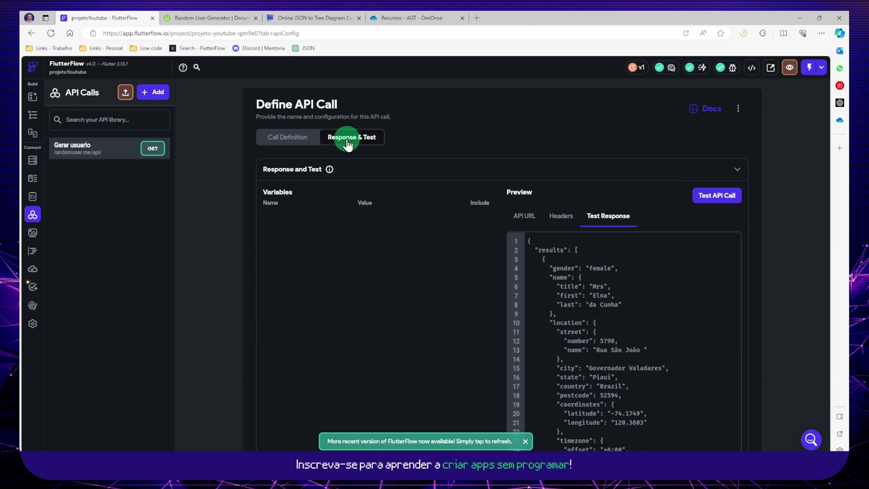
{"action": "left_click", "coordinate": [524, 216]}
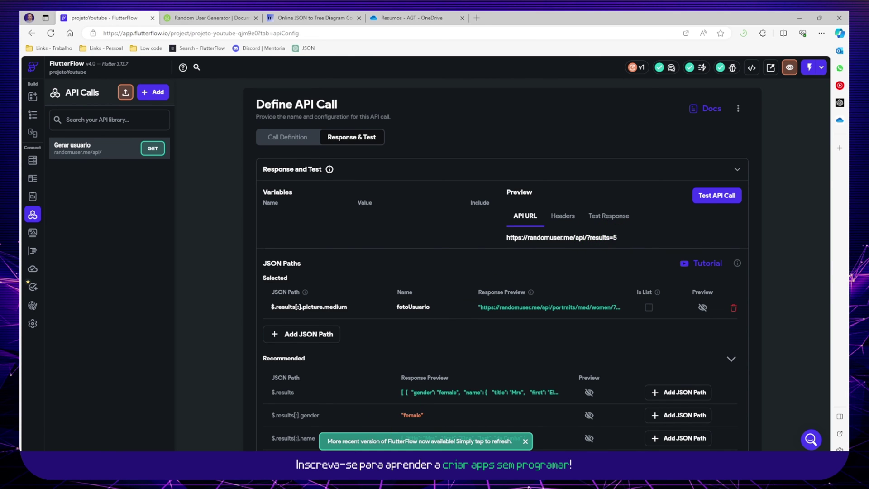
{"action": "key", "text": "alt+Tab"}
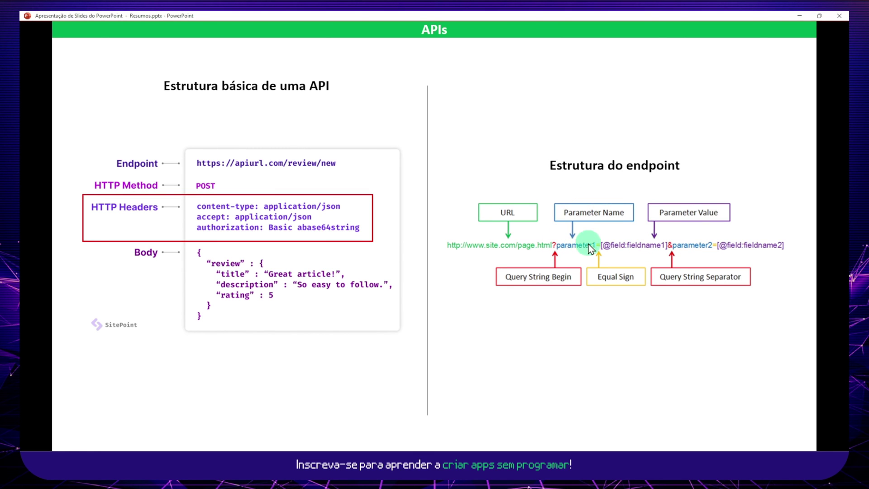
{"action": "key", "text": "alt+Tab"}
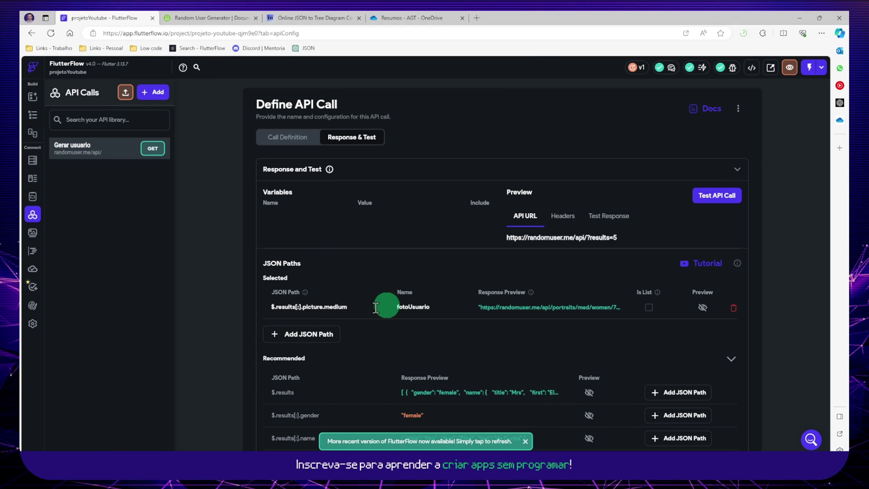
Test the Gerar usuario API call and look through the returned body JSON.
{"action": "left_click", "coordinate": [704, 202]}
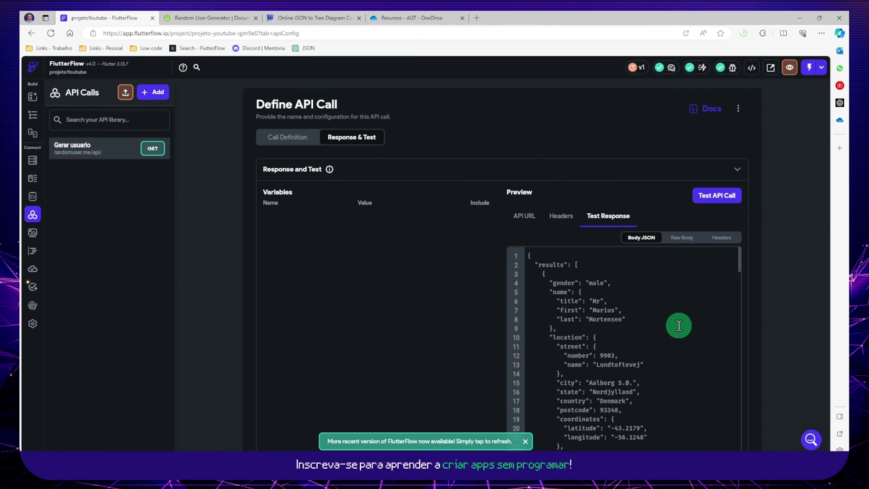
{"action": "scroll", "coordinate": [678, 321], "scroll_direction": "down", "scroll_amount": 3}
{"action": "scroll", "coordinate": [678, 321], "scroll_direction": "down", "scroll_amount": 20}
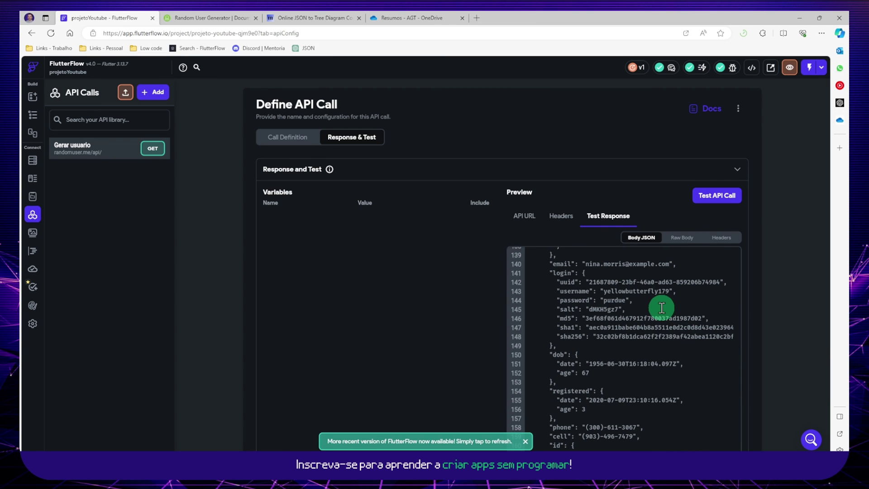
{"action": "scroll", "coordinate": [659, 306], "scroll_direction": "up", "scroll_amount": 20}
Copy the whole response body JSON into the Online JSON to Tree Diagram Converter, replacing the old JSON, and visualize it.
{"action": "key", "text": "ctrl+a"}
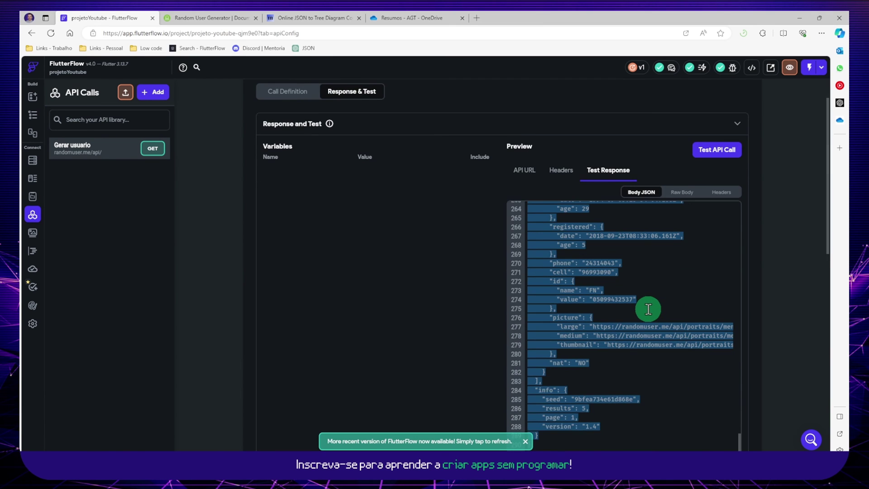
{"action": "left_click", "coordinate": [299, 18]}
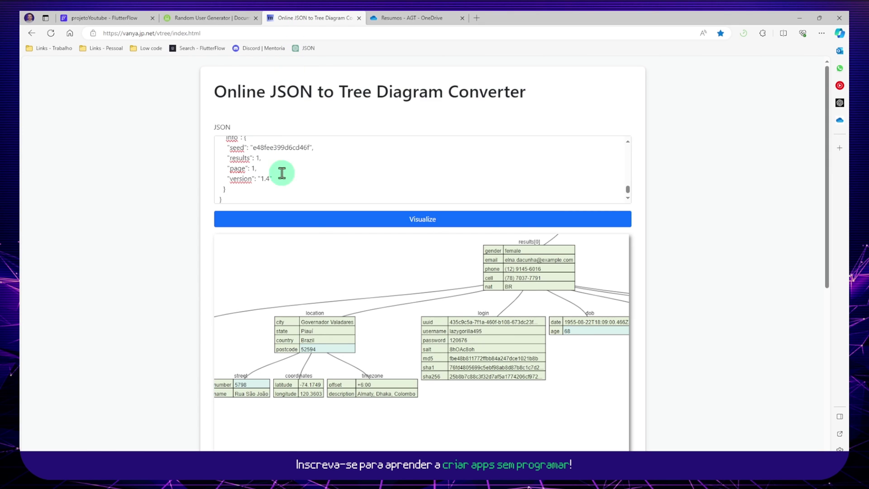
{"action": "left_click", "coordinate": [288, 190]}
{"action": "key", "text": "ctrl+a"}
{"action": "key", "text": "BackSpace"}
{"action": "key", "text": "ctrl+v"}
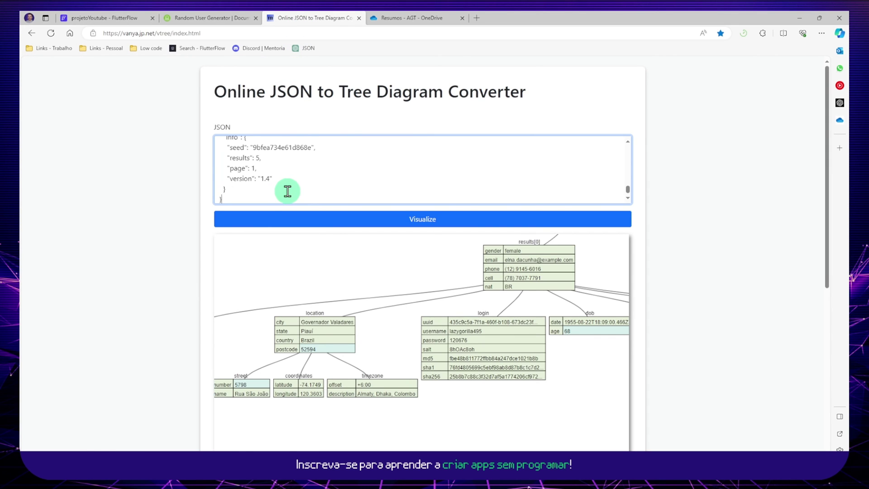
{"action": "left_click", "coordinate": [335, 219]}
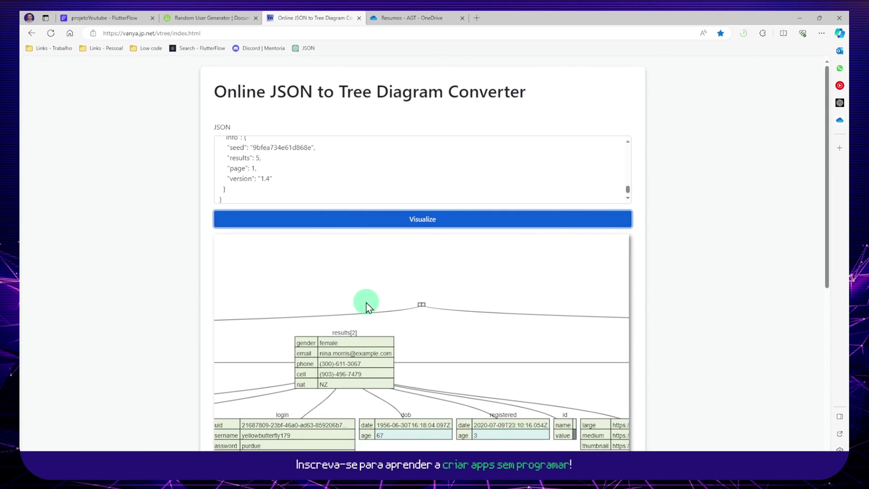
Examine the tree diagram's results nodes, their child objects and the info node.
{"action": "left_click_drag", "start_coordinate": [438, 262], "coordinate": [592, 349]}
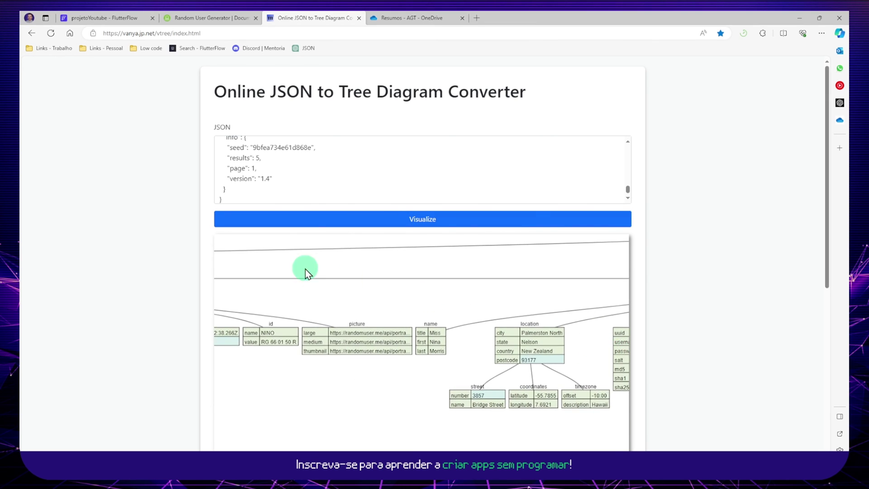
{"action": "left_click_drag", "start_coordinate": [305, 271], "coordinate": [458, 291]}
{"action": "scroll", "coordinate": [457, 290], "scroll_direction": "down", "scroll_amount": 5}
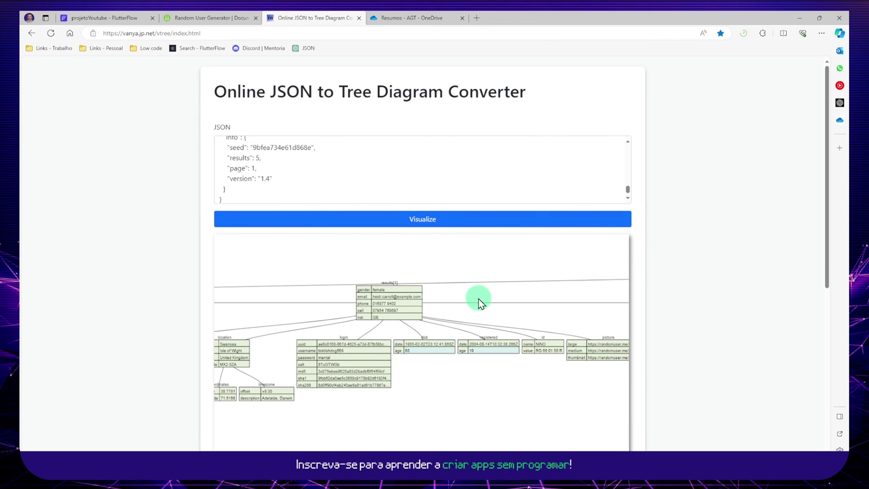
{"action": "scroll", "coordinate": [479, 297], "scroll_direction": "down", "scroll_amount": 2}
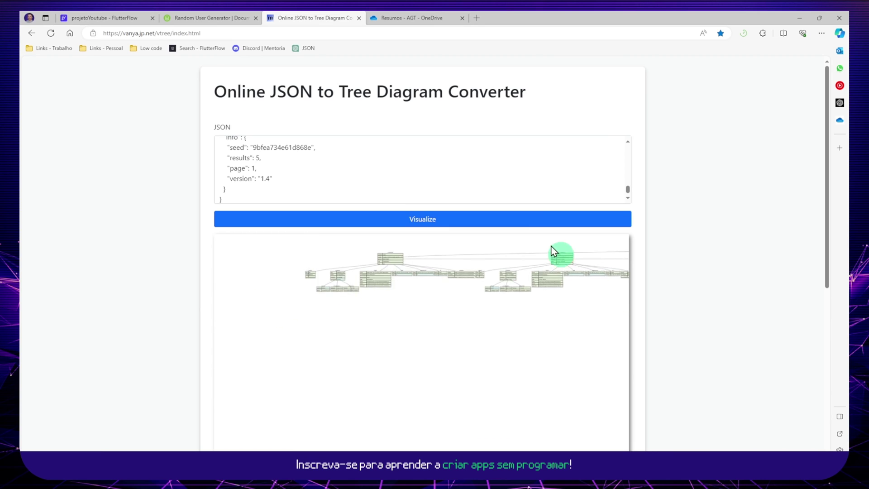
{"action": "scroll", "coordinate": [465, 276], "scroll_direction": "down", "scroll_amount": 2}
{"action": "left_click_drag", "start_coordinate": [466, 276], "coordinate": [424, 271]}
{"action": "left_click_drag", "start_coordinate": [548, 303], "coordinate": [511, 306]}
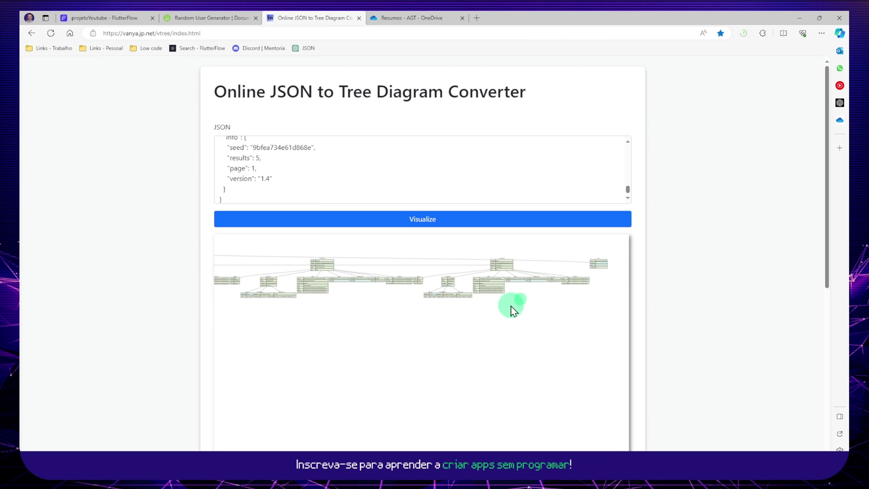
{"action": "scroll", "coordinate": [595, 273], "scroll_direction": "up", "scroll_amount": 5}
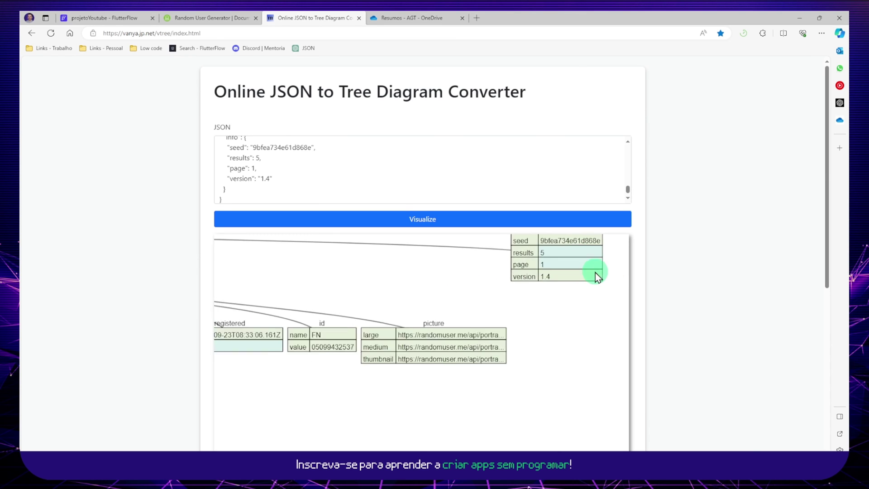
{"action": "left_click_drag", "start_coordinate": [555, 346], "coordinate": [554, 349]}
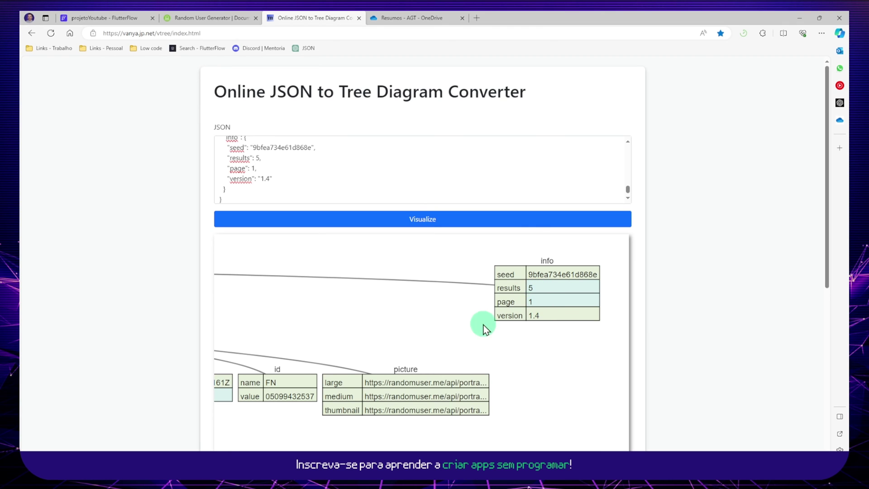
{"action": "scroll", "coordinate": [484, 325], "scroll_direction": "down", "scroll_amount": 5}
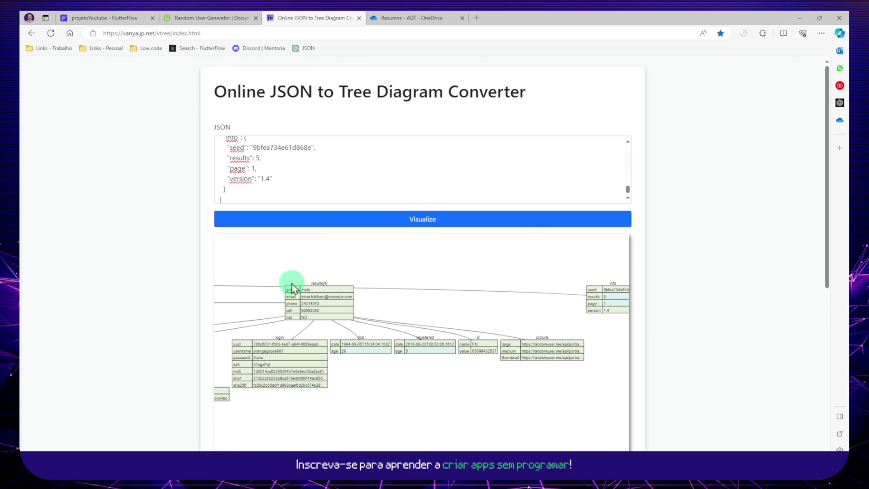
{"action": "left_click_drag", "start_coordinate": [461, 382], "coordinate": [395, 311]}
Return to FlutterFlow and preview the values extracted by the $.results[:].picture.medium JSON path.
{"action": "left_click", "coordinate": [208, 15]}
{"action": "left_click", "coordinate": [106, 17]}
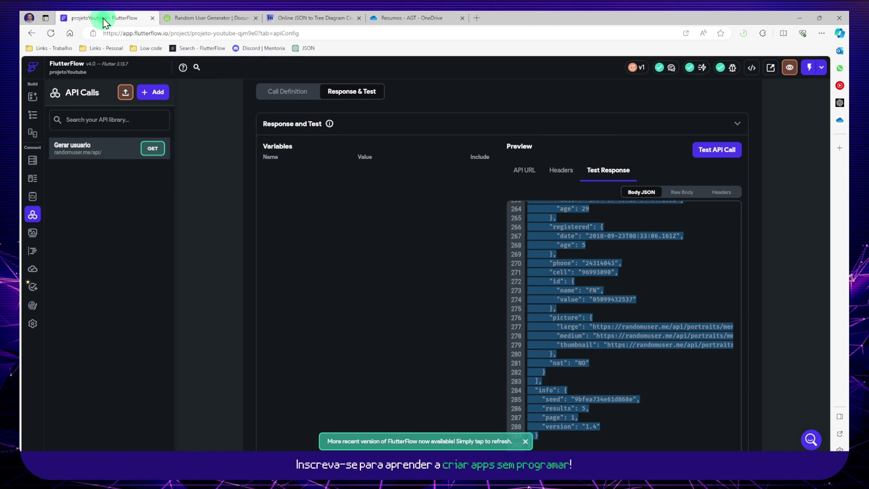
{"action": "scroll", "coordinate": [755, 200], "scroll_direction": "down", "scroll_amount": 3}
{"action": "scroll", "coordinate": [756, 200], "scroll_direction": "down", "scroll_amount": 5}
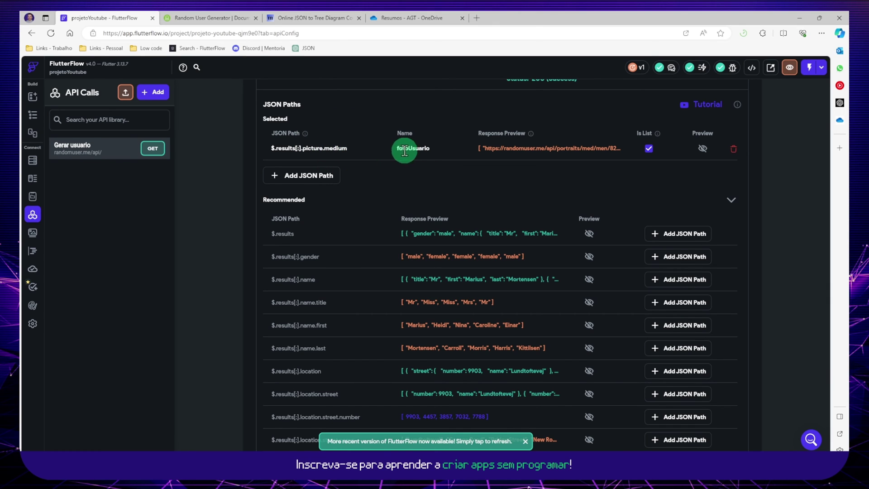
{"action": "left_click", "coordinate": [702, 149]}
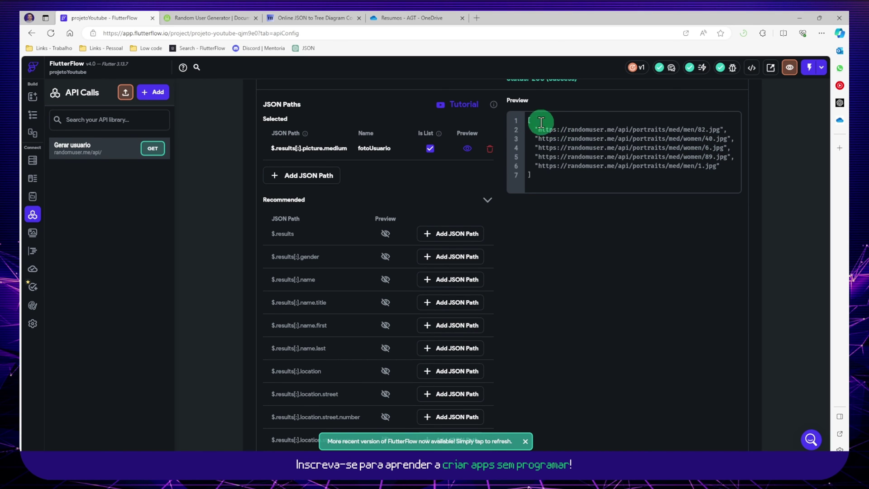
{"action": "scroll", "coordinate": [681, 216], "scroll_direction": "up", "scroll_amount": 1}
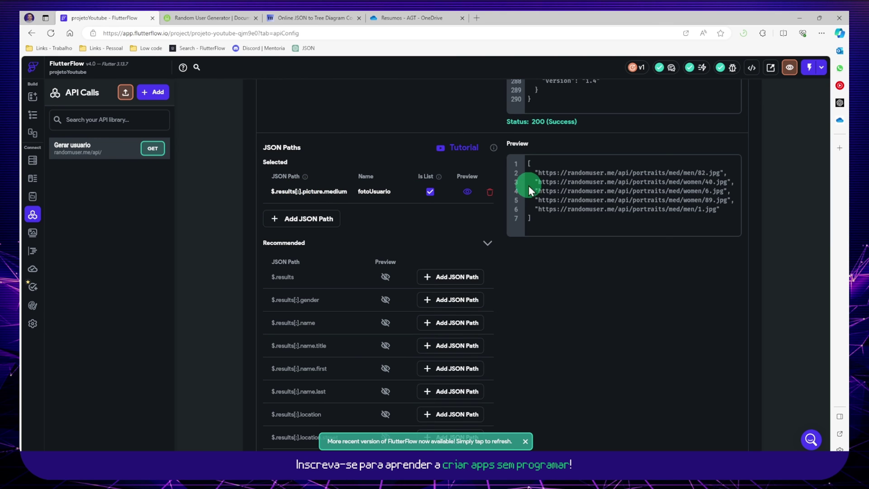
{"action": "left_click_drag", "start_coordinate": [534, 171], "coordinate": [720, 212]}
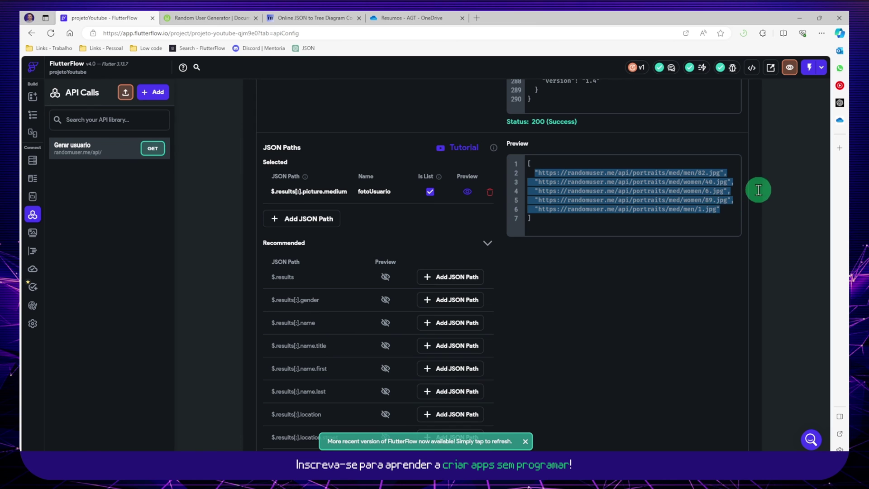
{"action": "left_click", "coordinate": [787, 196]}
{"action": "scroll", "coordinate": [789, 195], "scroll_direction": "up", "scroll_amount": 2}
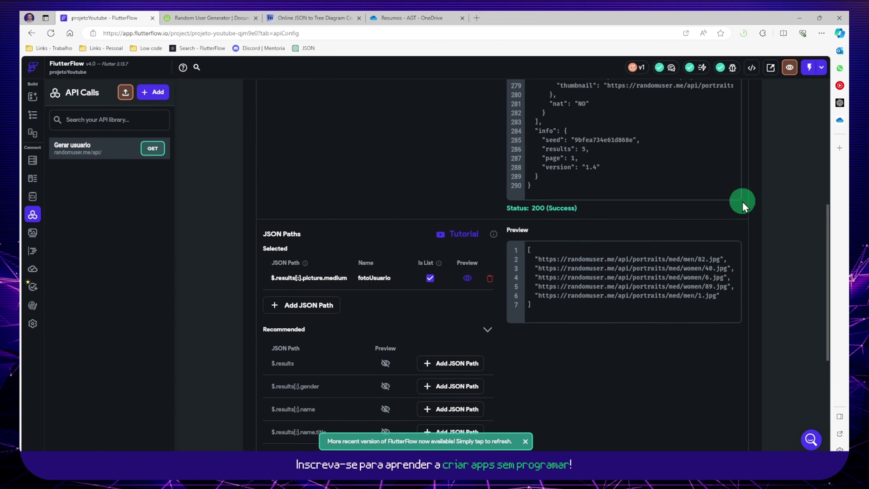
Rename the $.results[:].picture.medium JSON path as fotosUsuarios and save the API call.
{"action": "left_click", "coordinate": [370, 279]}
{"action": "type", "text": "s"}
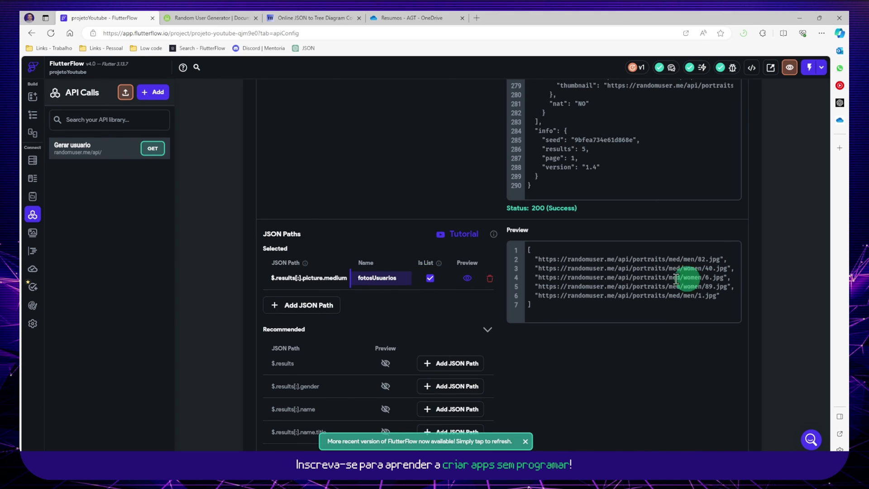
{"action": "left_click", "coordinate": [820, 256]}
{"action": "scroll", "coordinate": [783, 254], "scroll_direction": "down", "scroll_amount": 5}
{"action": "left_click", "coordinate": [731, 432]}
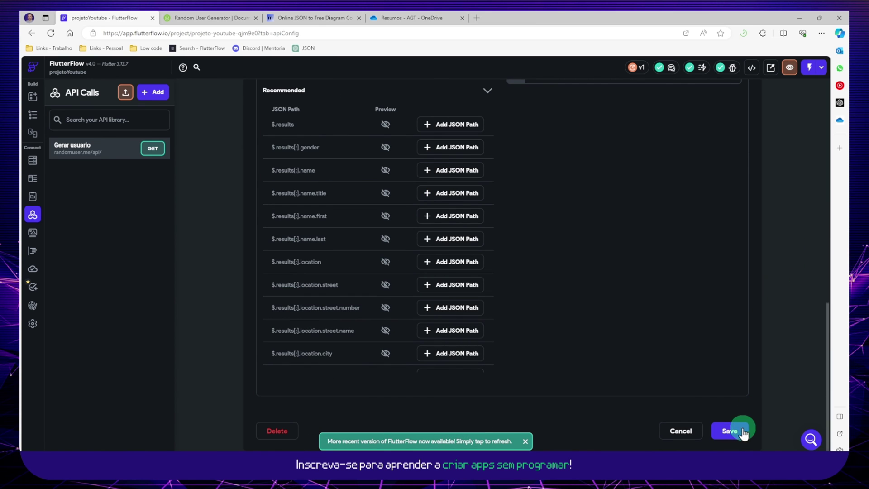
{"action": "scroll", "coordinate": [789, 270], "scroll_direction": "up", "scroll_amount": 6}
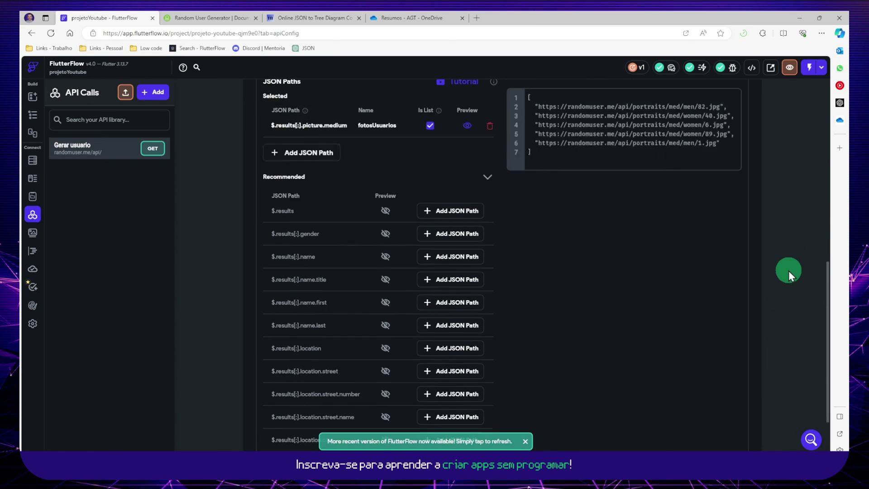
{"action": "scroll", "coordinate": [788, 271], "scroll_direction": "up", "scroll_amount": 2}
{"action": "scroll", "coordinate": [788, 271], "scroll_direction": "down", "scroll_amount": 5}
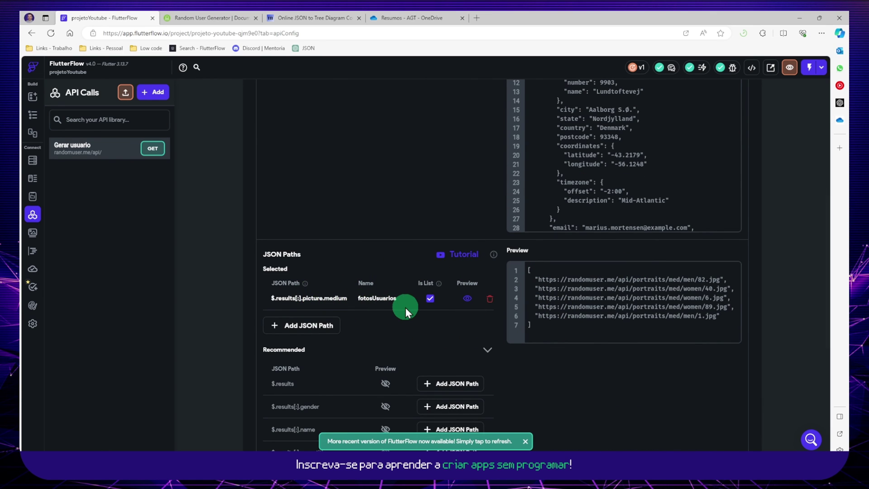
Add a GridView to the empty page1 and select it in the widget tree.
{"action": "left_click", "coordinate": [32, 96]}
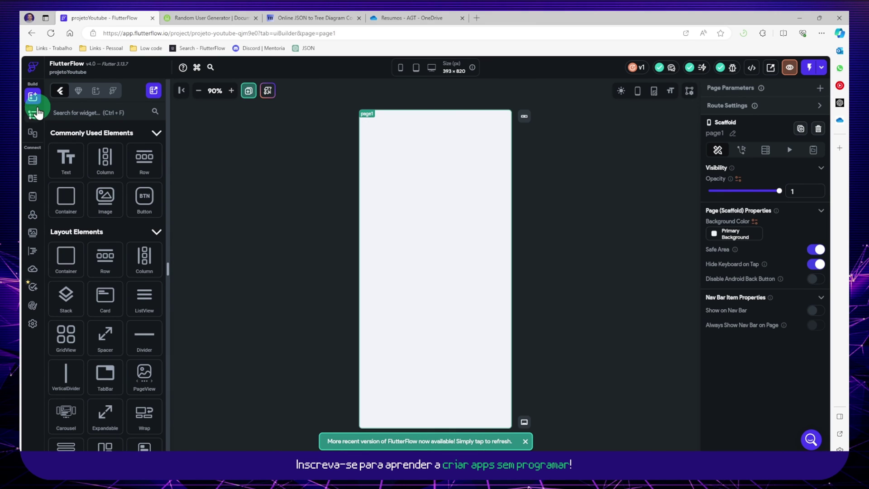
{"action": "left_click", "coordinate": [445, 226]}
{"action": "left_click", "coordinate": [360, 157]}
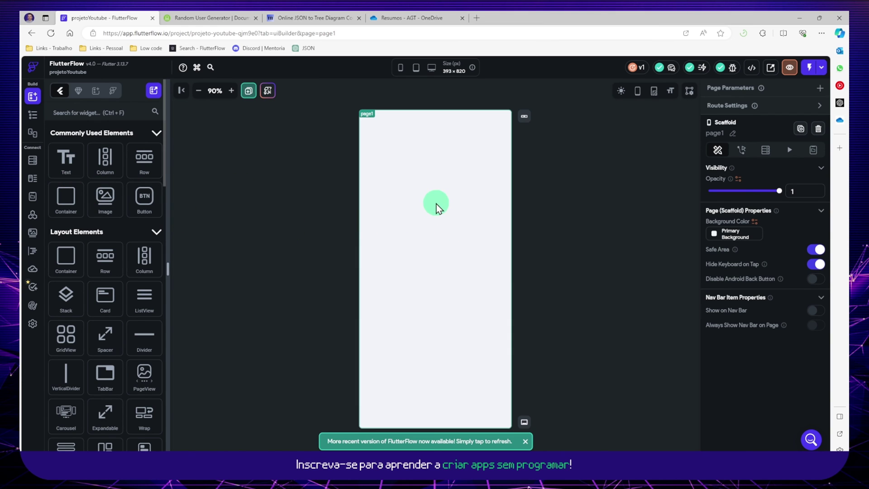
{"action": "left_click", "coordinate": [33, 115]}
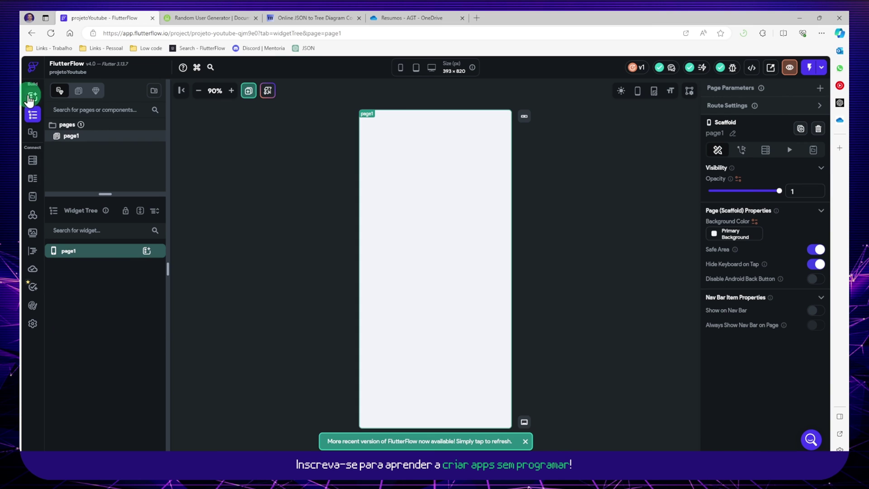
{"action": "key", "text": "ctrl+b"}
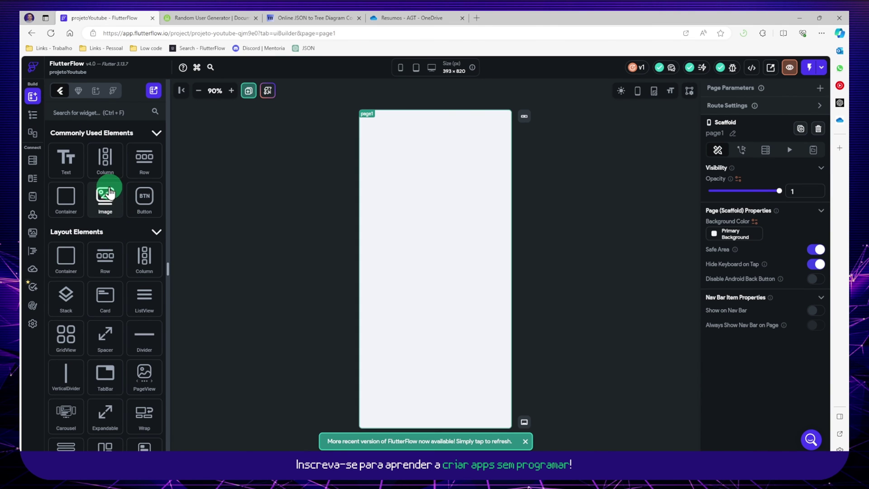
{"action": "left_click_drag", "start_coordinate": [66, 334], "coordinate": [434, 197]}
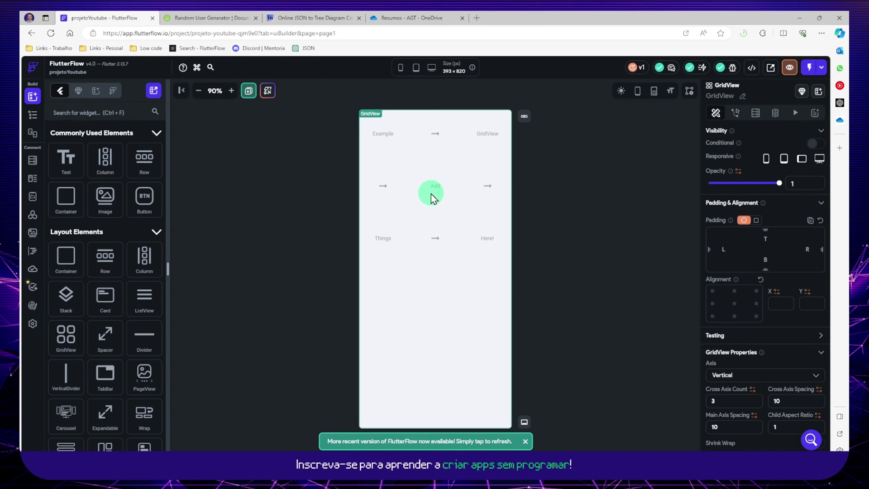
{"action": "left_click", "coordinate": [33, 117]}
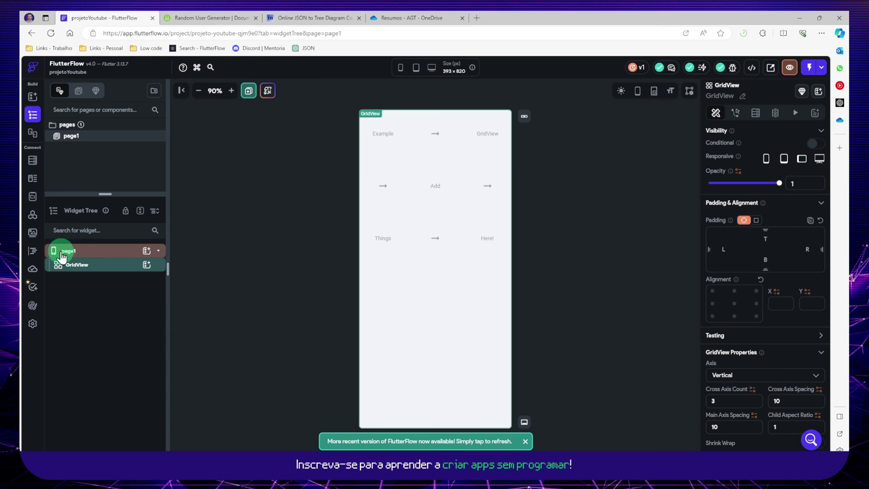
{"action": "left_click", "coordinate": [84, 270]}
{"action": "left_click", "coordinate": [96, 269]}
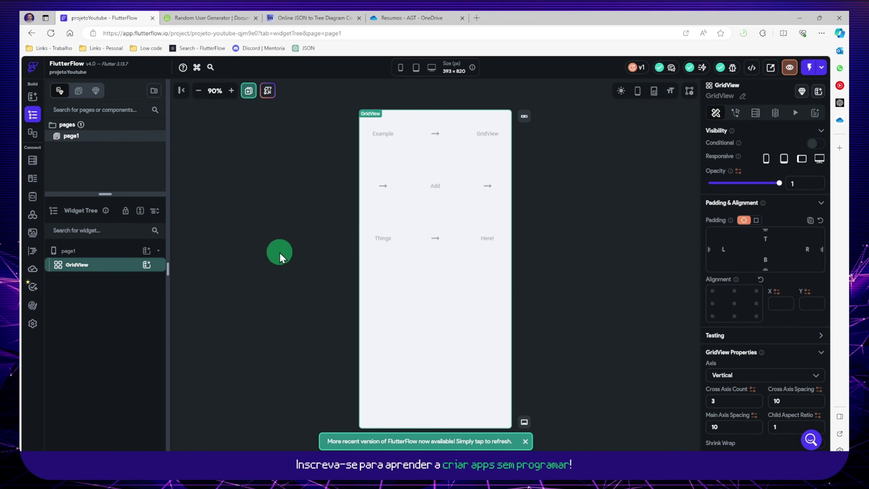
Add a backend query of type API Call to the GridView, using the Gerar usuario call.
{"action": "left_click", "coordinate": [75, 269]}
{"action": "left_click", "coordinate": [533, 211]}
{"action": "left_click", "coordinate": [756, 113]}
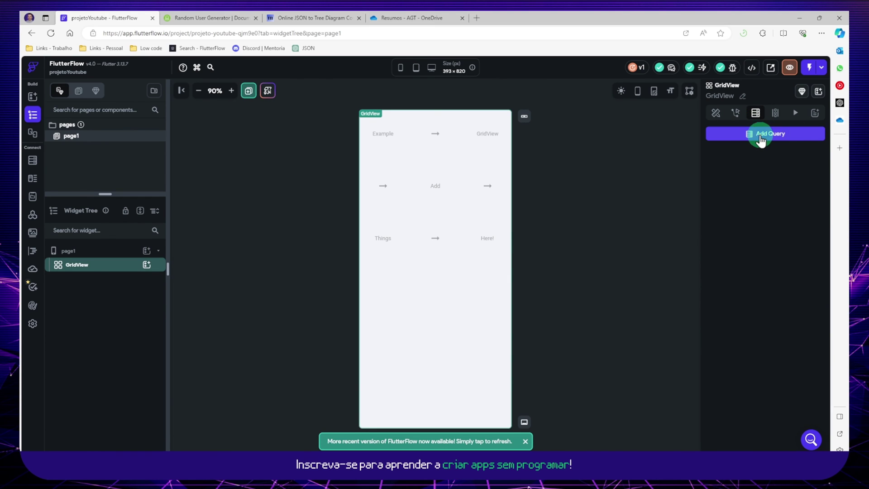
{"action": "left_click", "coordinate": [801, 135]}
{"action": "left_click", "coordinate": [671, 142]}
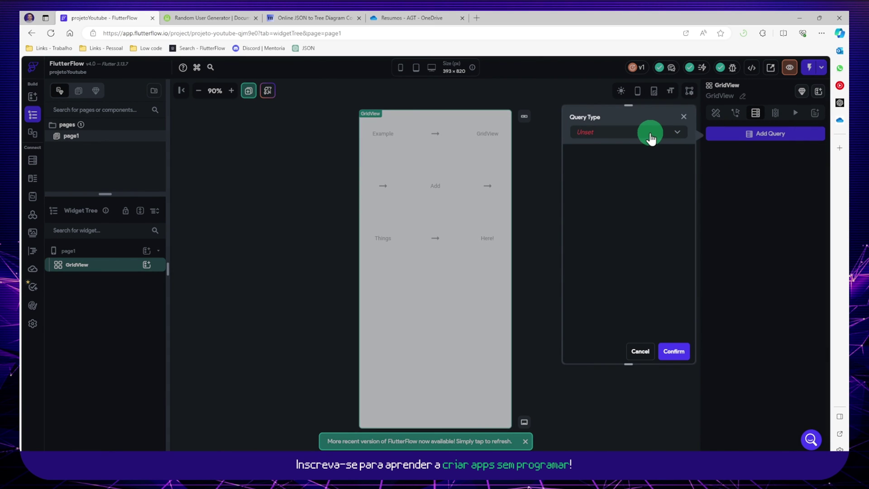
{"action": "left_click", "coordinate": [604, 176]}
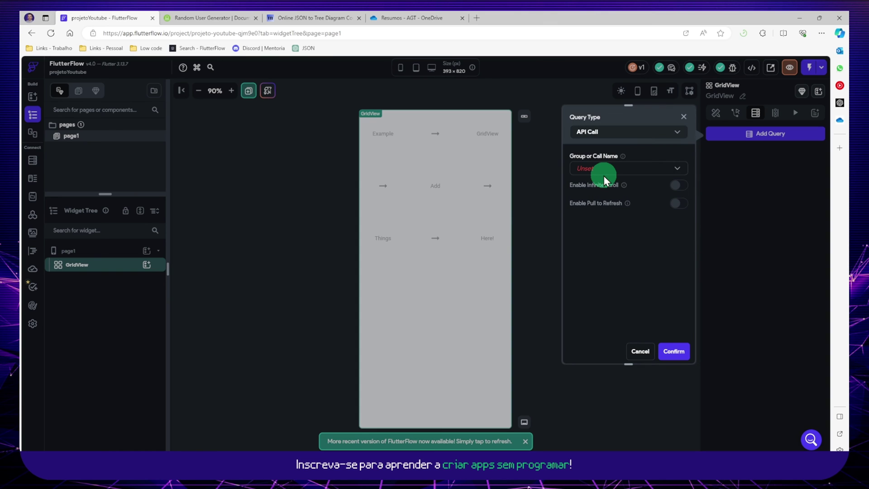
{"action": "left_click", "coordinate": [665, 170]}
{"action": "left_click", "coordinate": [606, 170]}
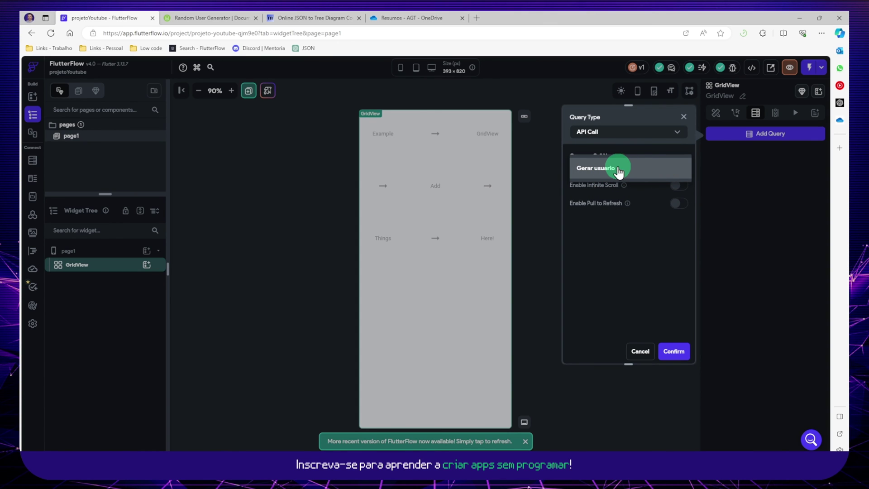
{"action": "left_click", "coordinate": [618, 170]}
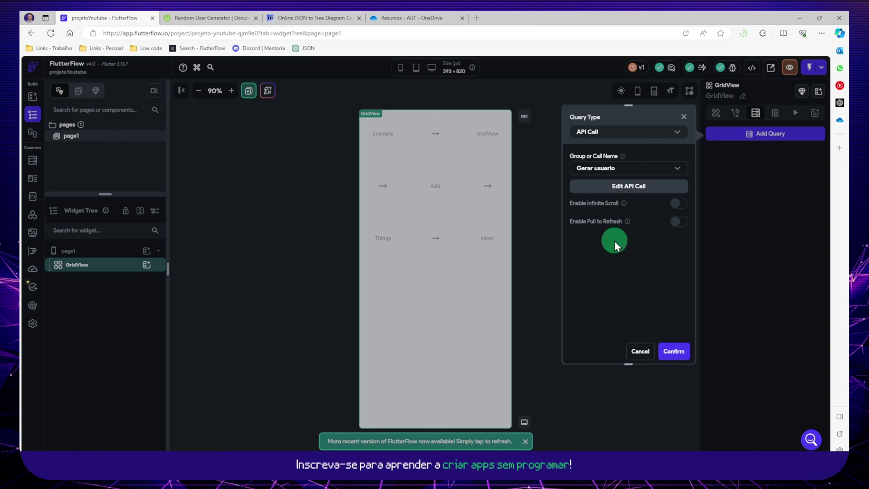
{"action": "left_click", "coordinate": [674, 352]}
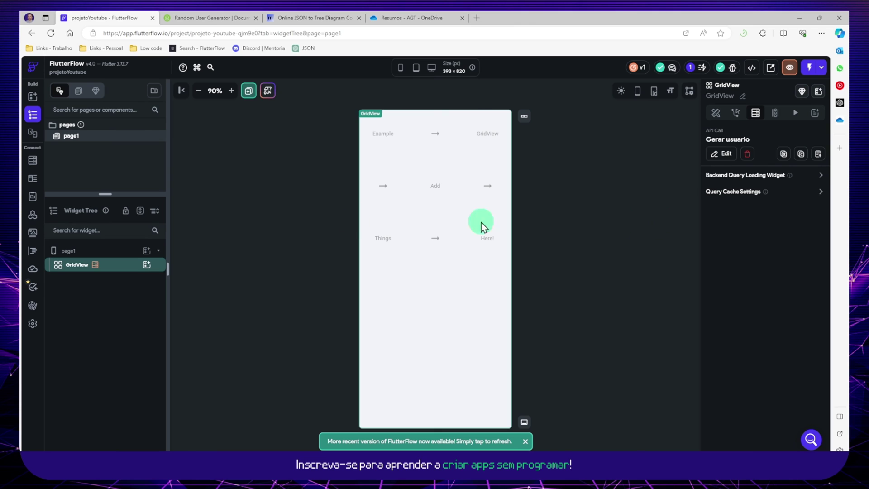
{"action": "mouse_move", "coordinate": [96, 270]}
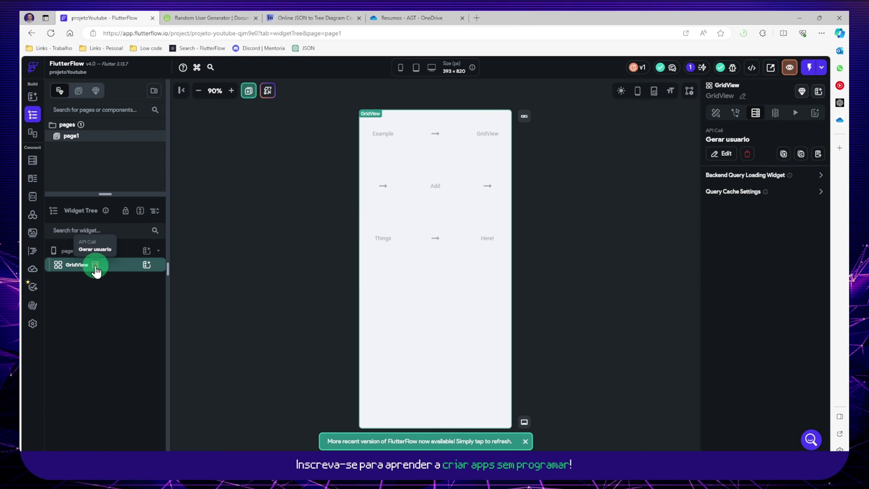